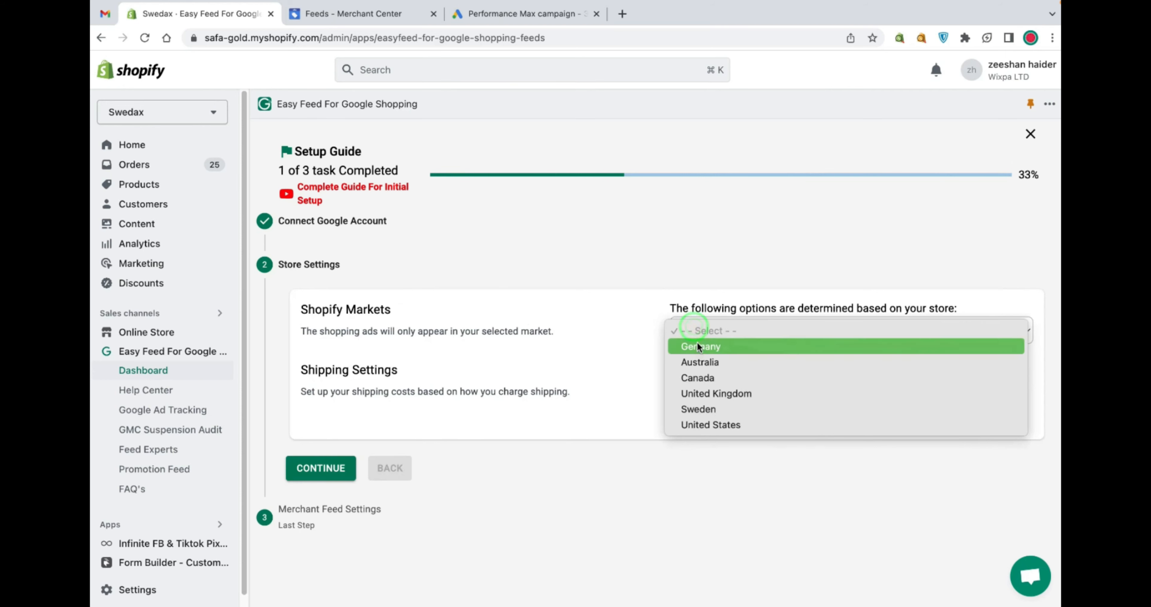
Read through the Shopify Markets and Shipping Settings options in the store settings step
drag(300, 389, 392, 396)
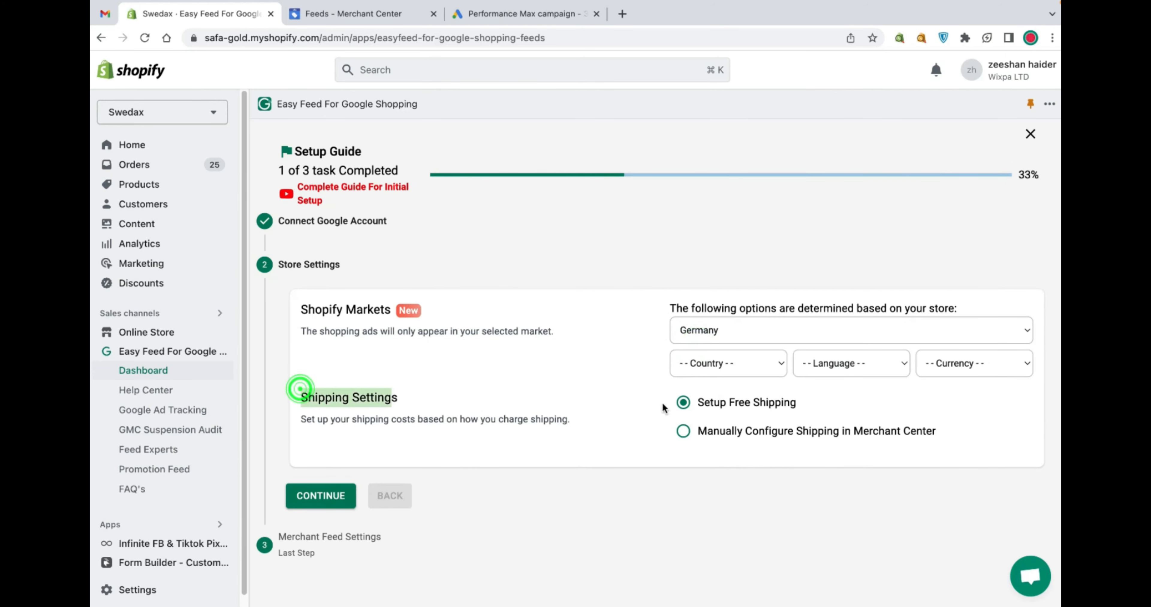
drag(814, 403, 699, 407)
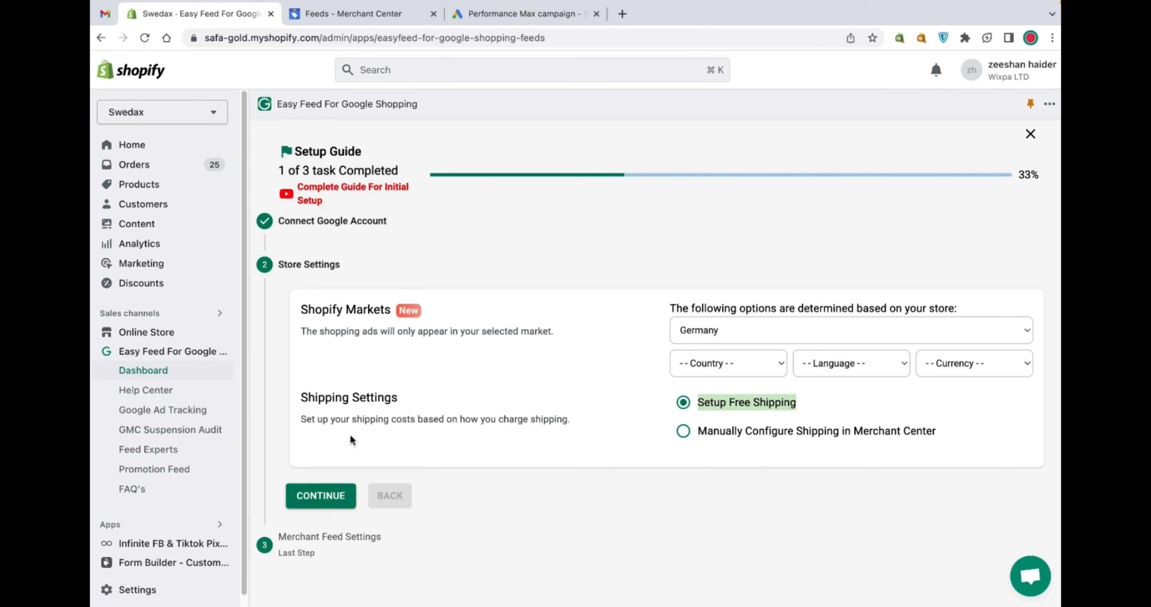
drag(306, 421, 586, 441)
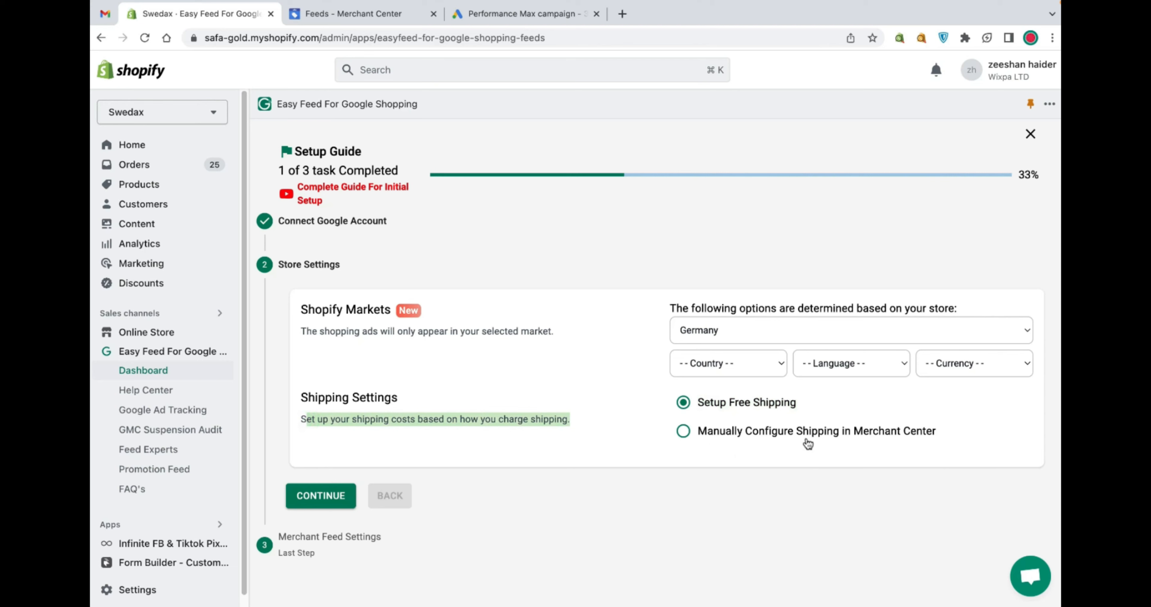
drag(938, 436, 714, 442)
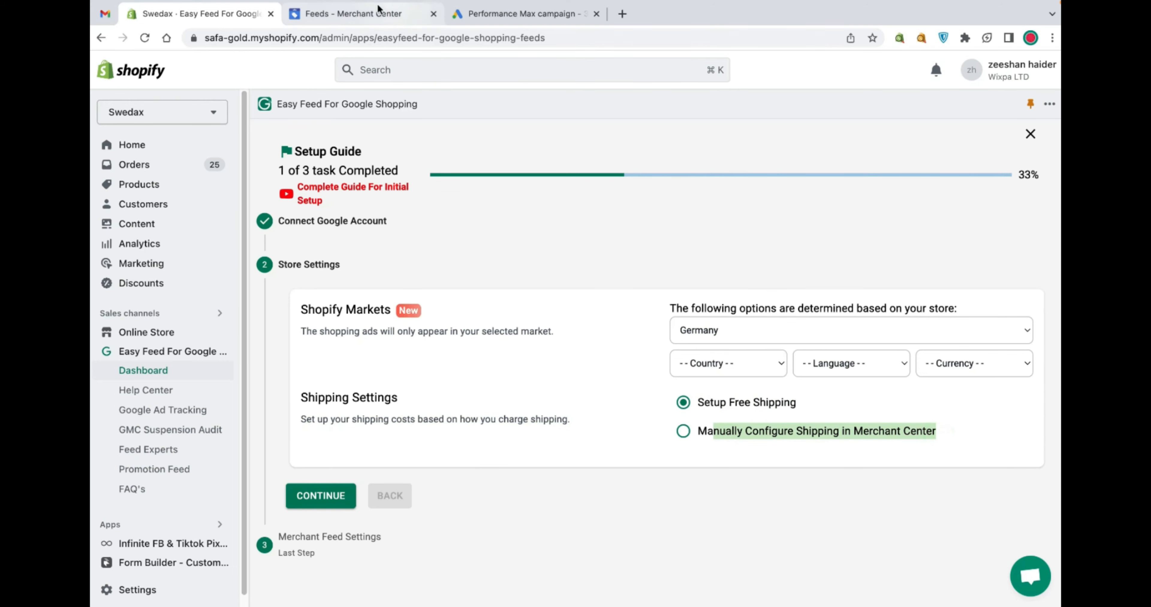
Open Merchant Center's Shipping and returns settings and inspect the existing free shipping service for Germany
click(372, 18)
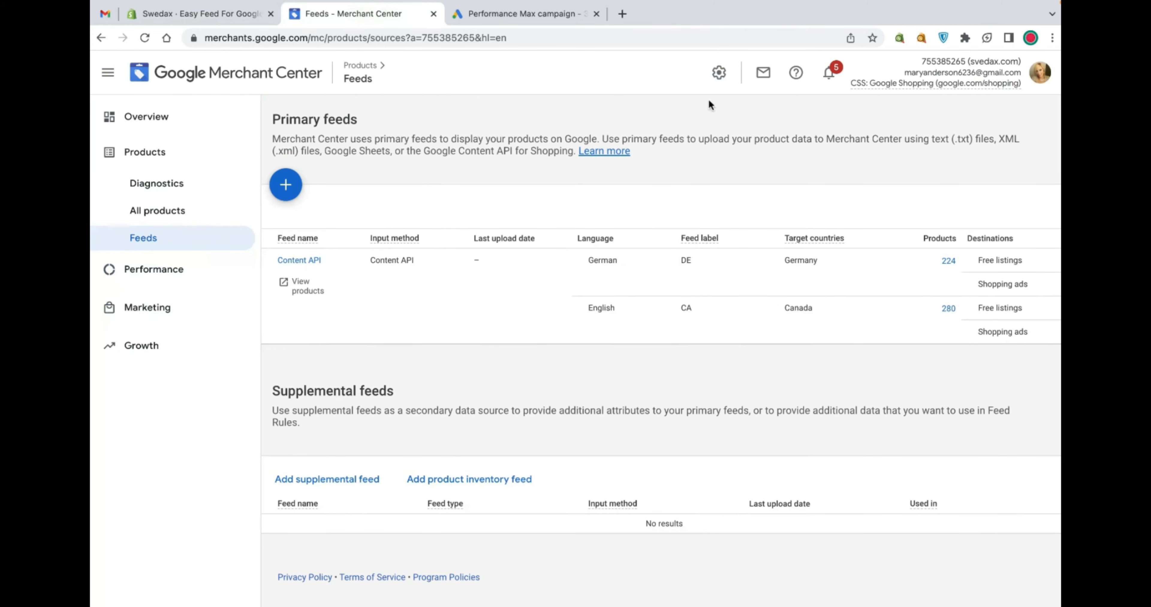
click(718, 84)
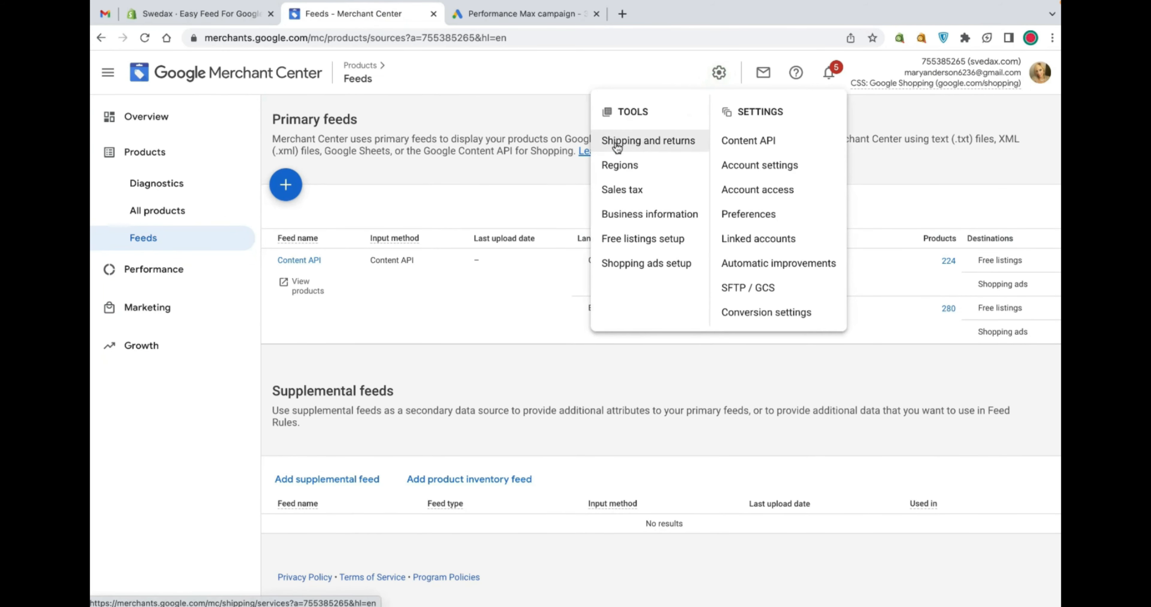
click(640, 142)
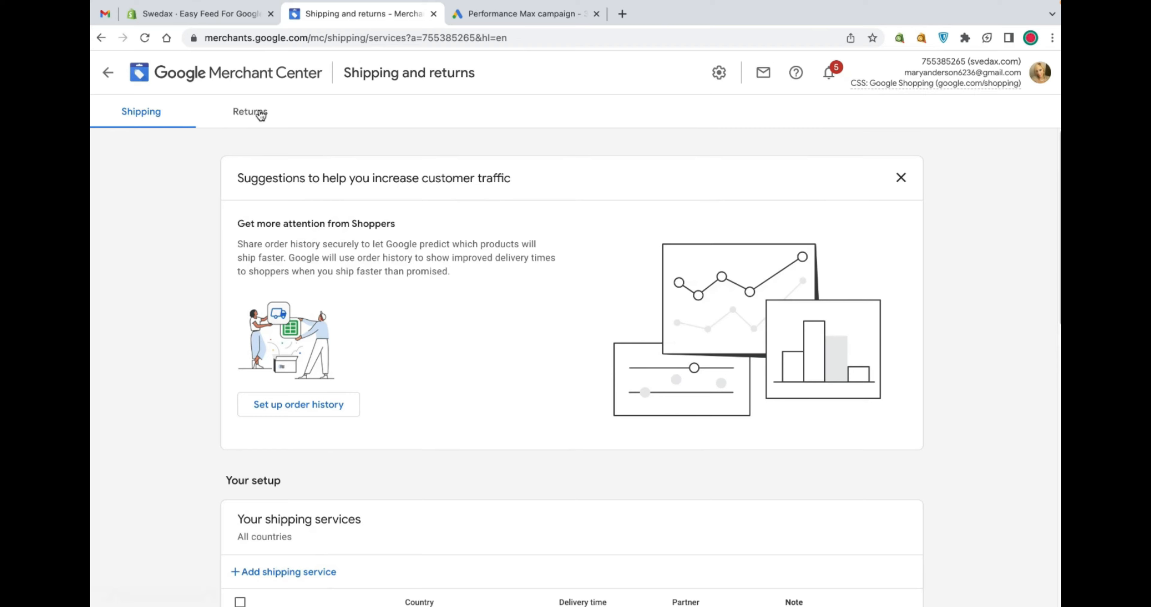
scroll(325, 221, down, 5)
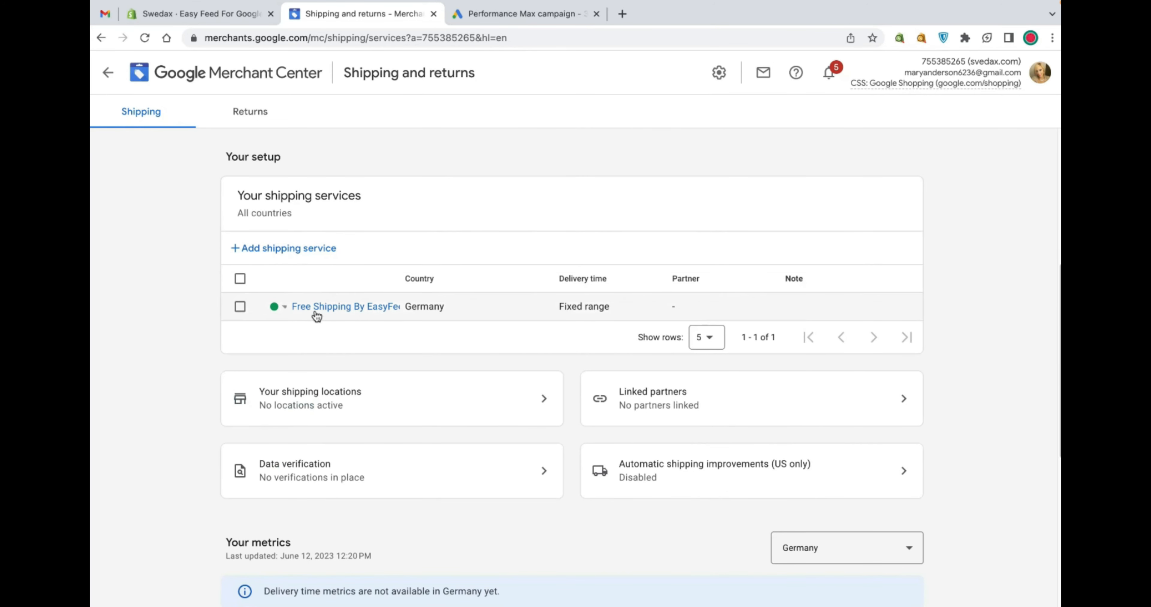
double_click(398, 279)
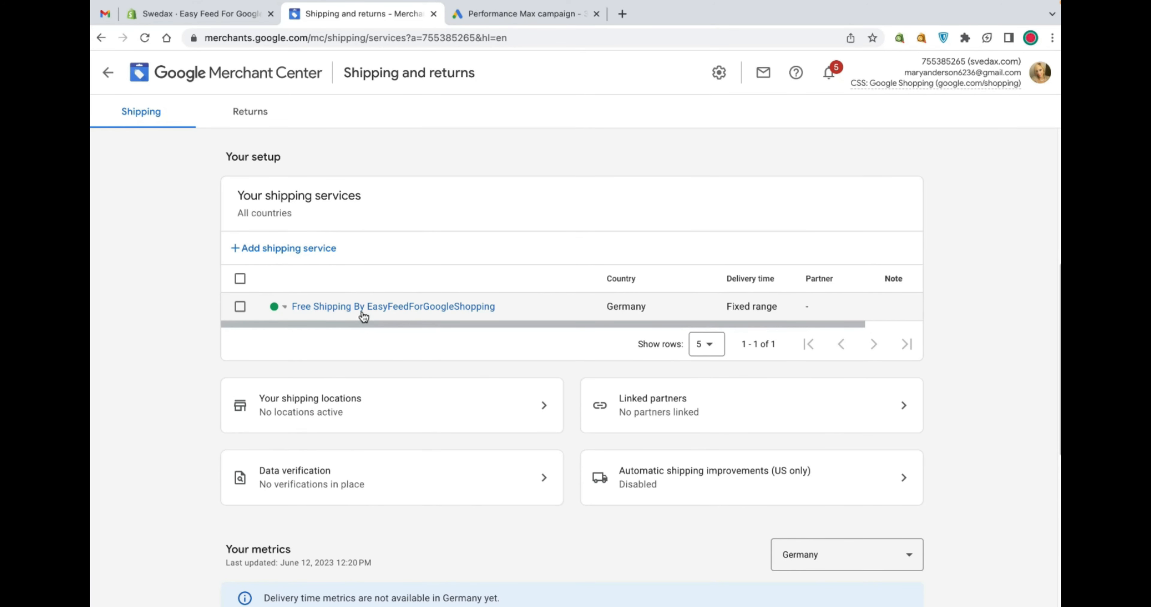
click(461, 321)
scroll(353, 377, up, 3)
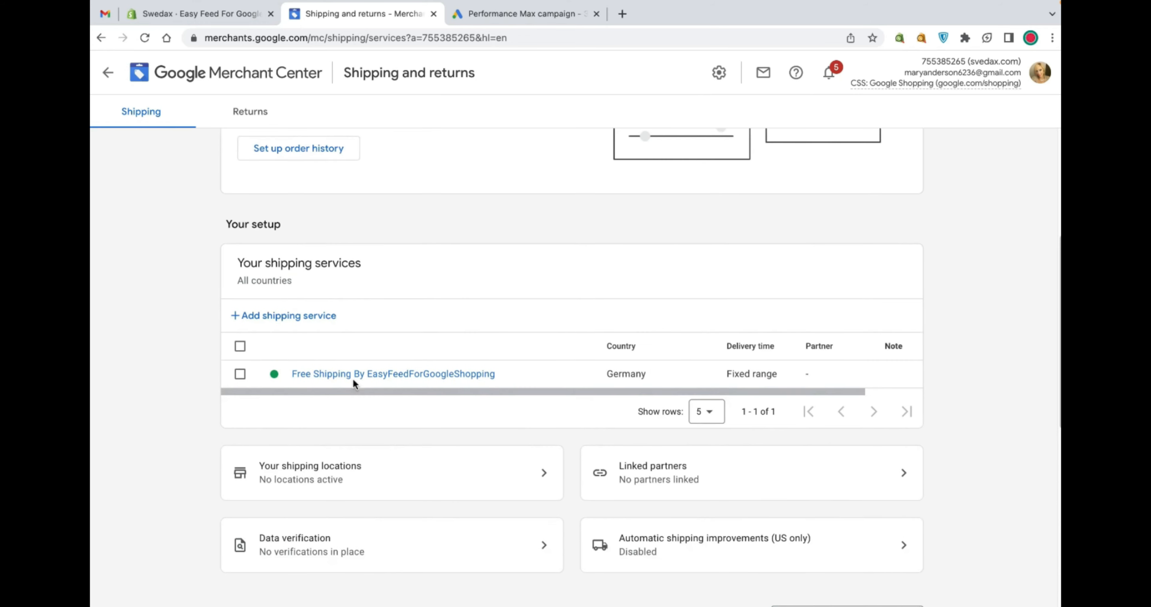
Add a new shipping service named canada
click(293, 359)
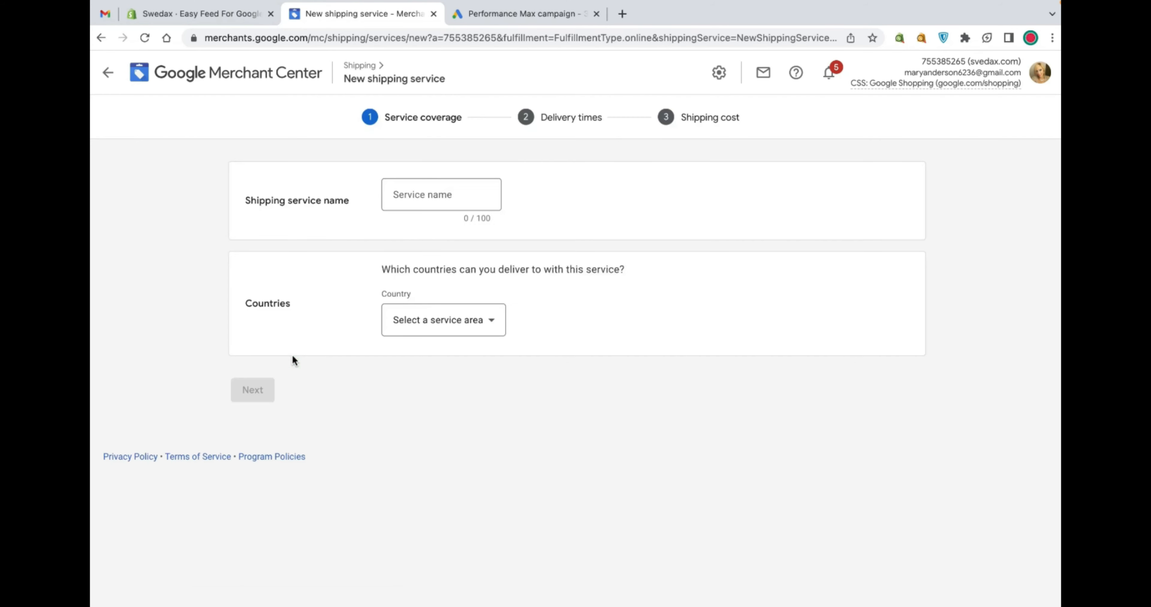
click(470, 191)
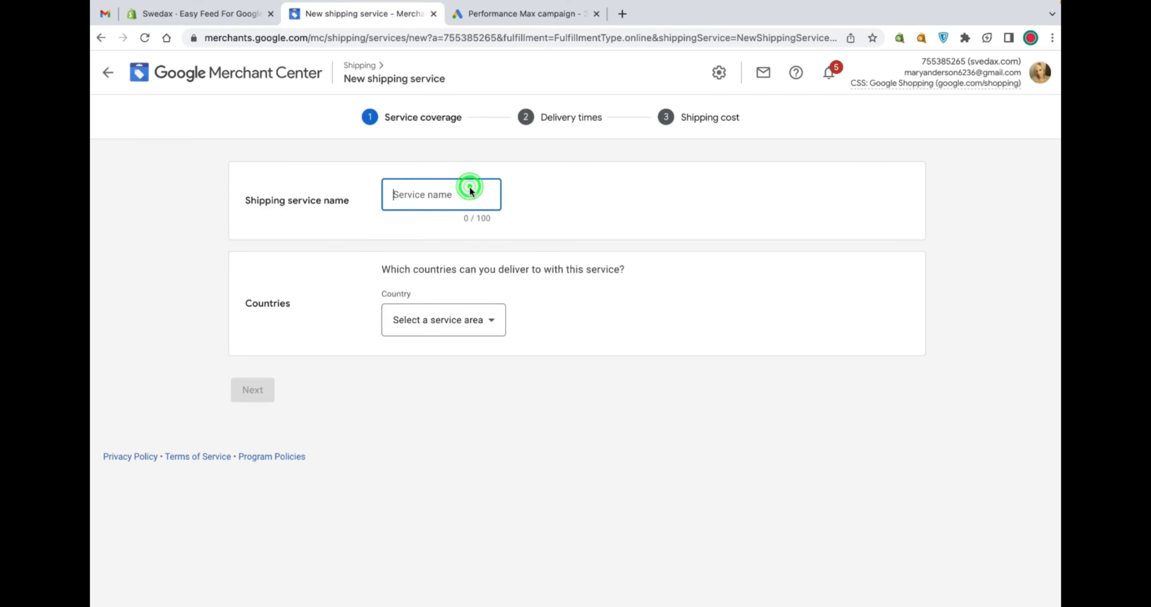
text(canada)
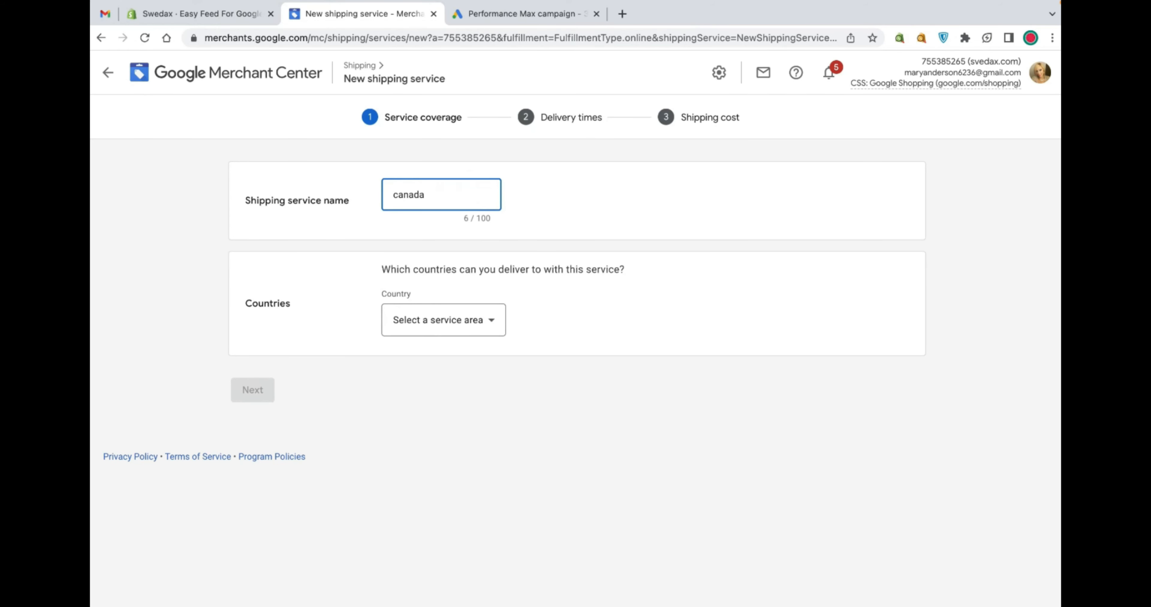
Choose Canada as the service's delivery country and continue to delivery times
click(449, 331)
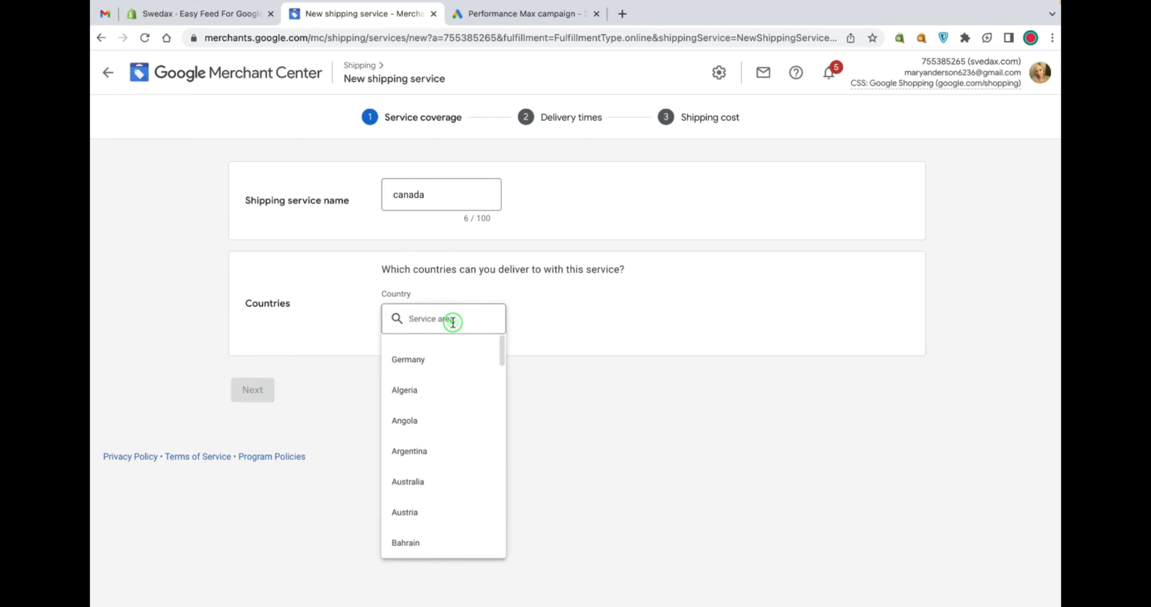
key(e)
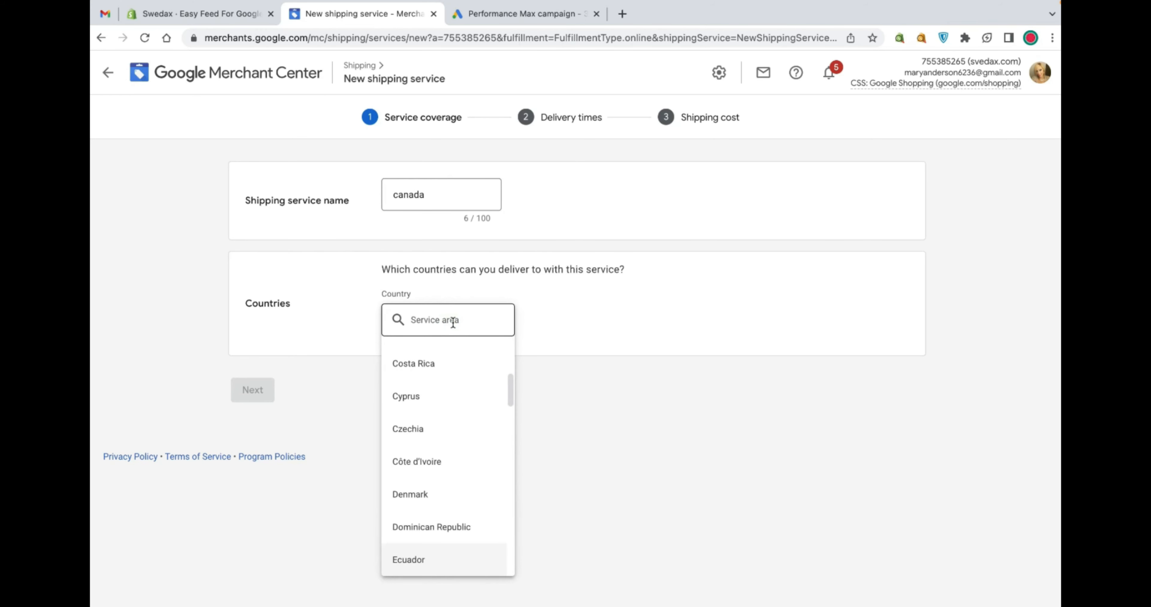
click(573, 326)
click(424, 326)
key(c)
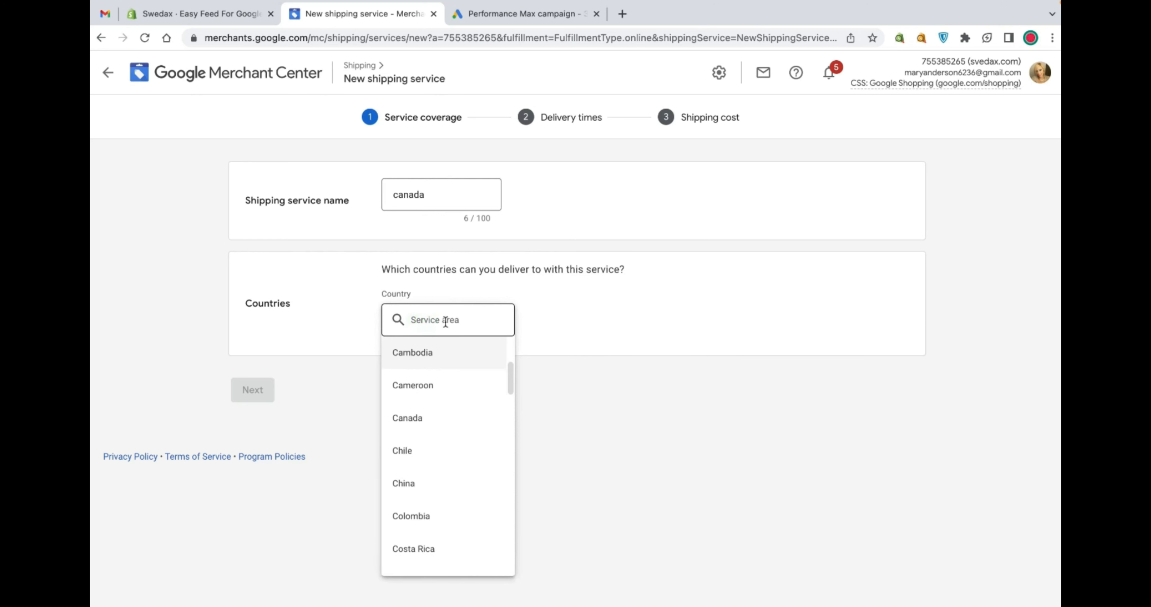
click(429, 412)
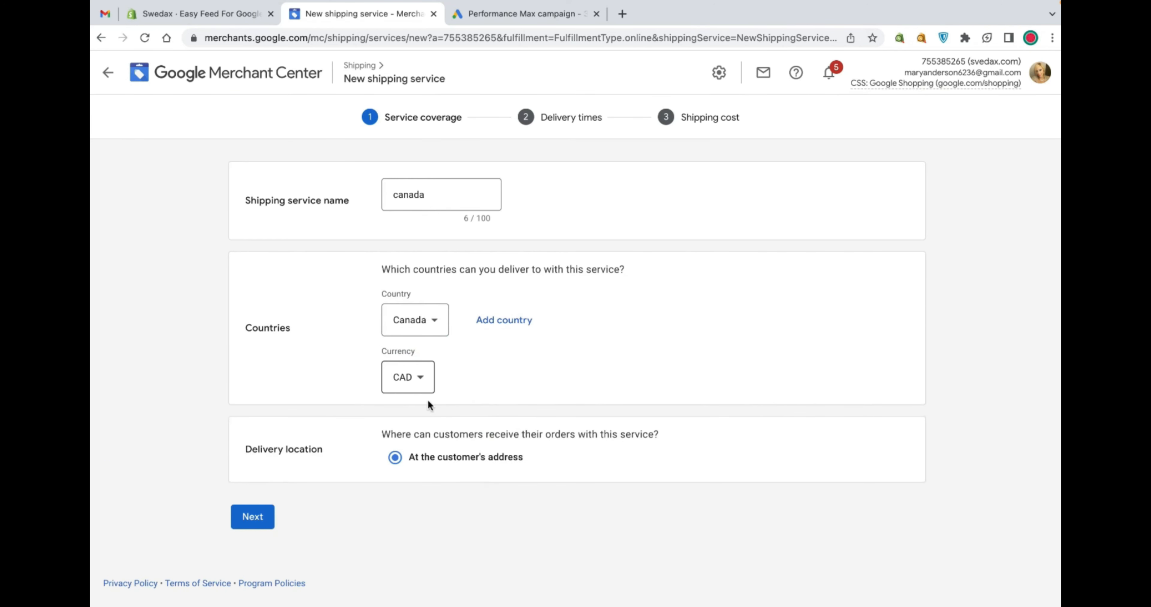
click(252, 517)
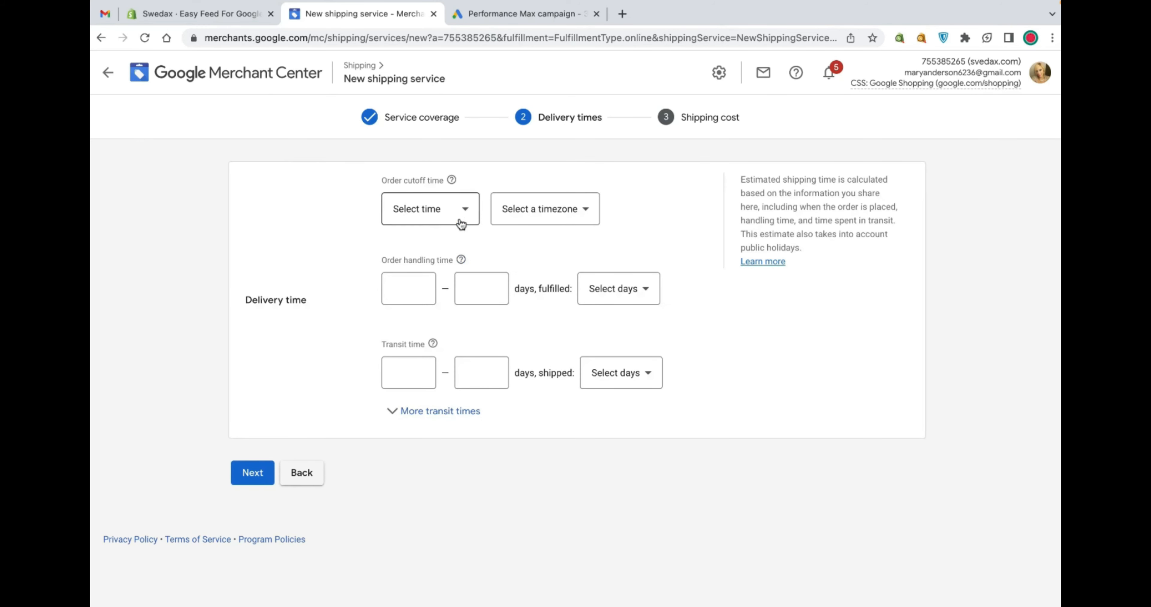
Set the order cutoff time to 12:00 AM and handling time to 0–1 days, fulfilled Mon – Fri
click(457, 219)
click(436, 269)
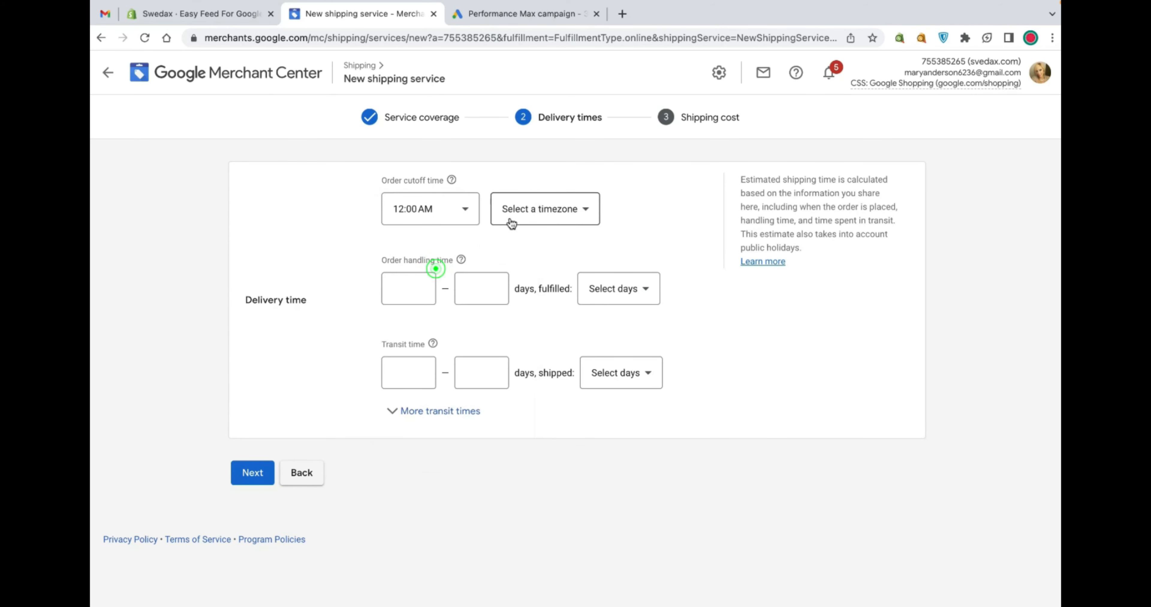
click(414, 283)
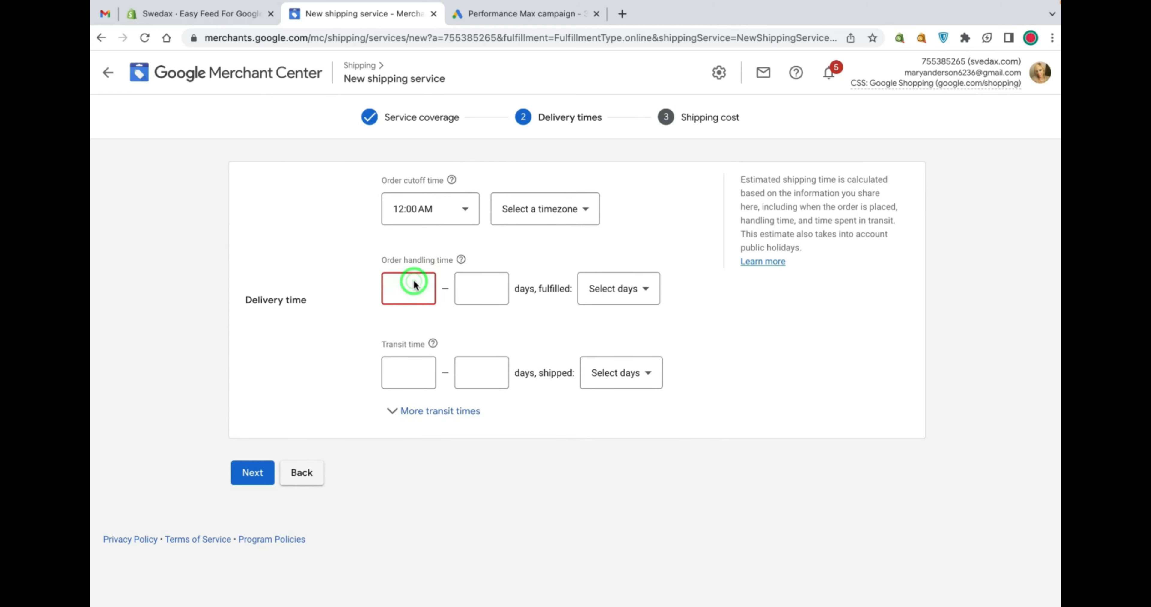
text(0)
click(496, 288)
text(1)
click(646, 295)
click(644, 296)
Set transit time to 3–7 days shipped Mon – Fri and expand the more transit times table
click(409, 372)
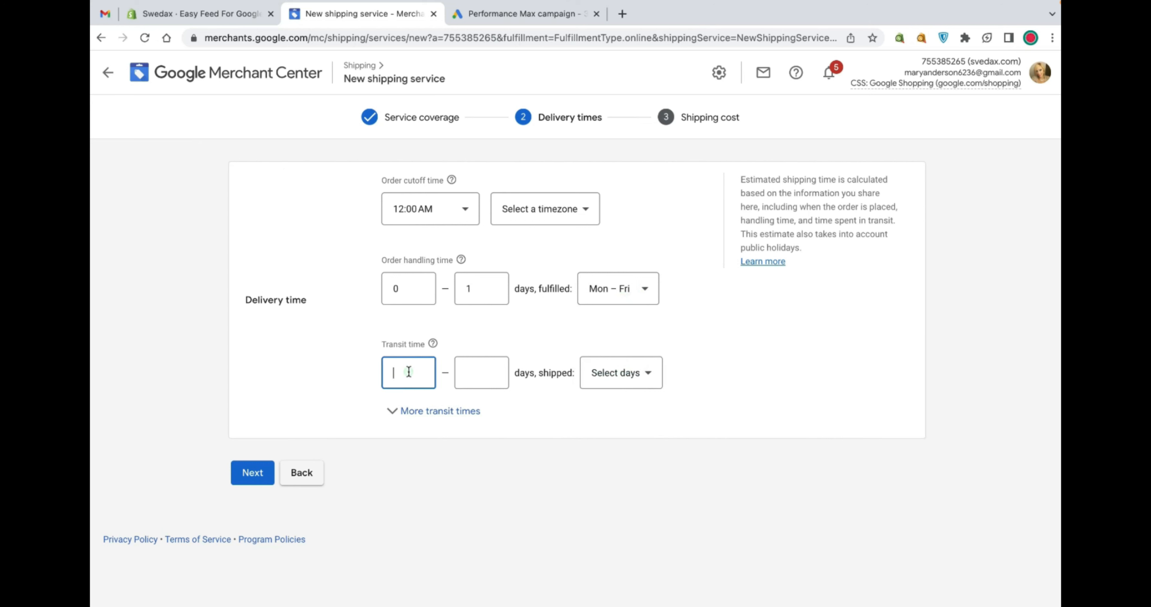
text(3)
click(478, 376)
text(7)
click(624, 379)
click(625, 386)
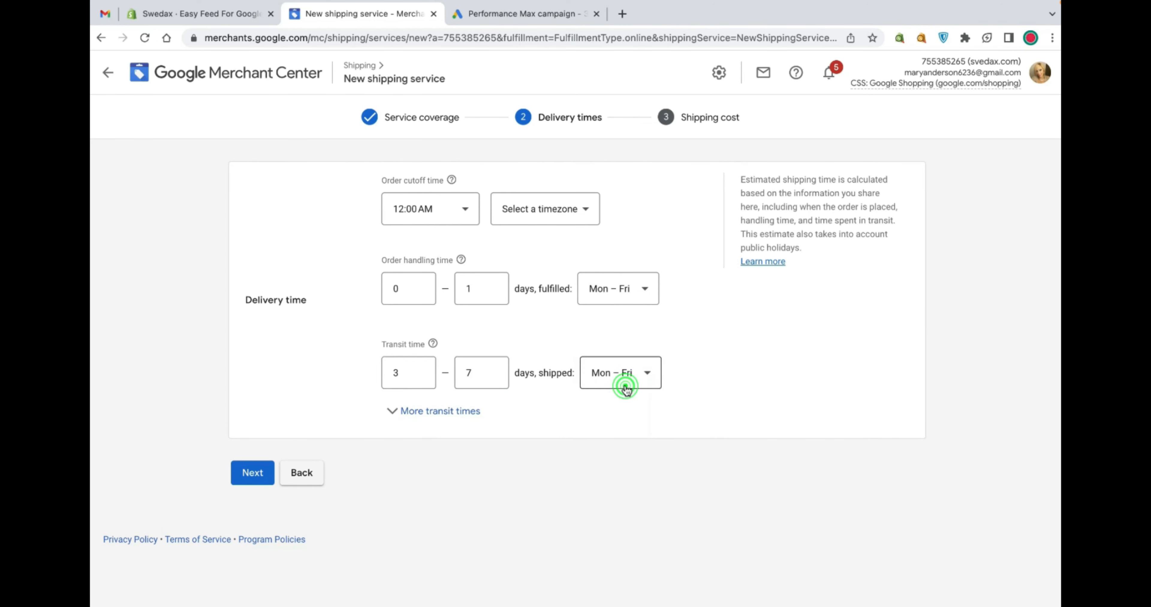
click(443, 412)
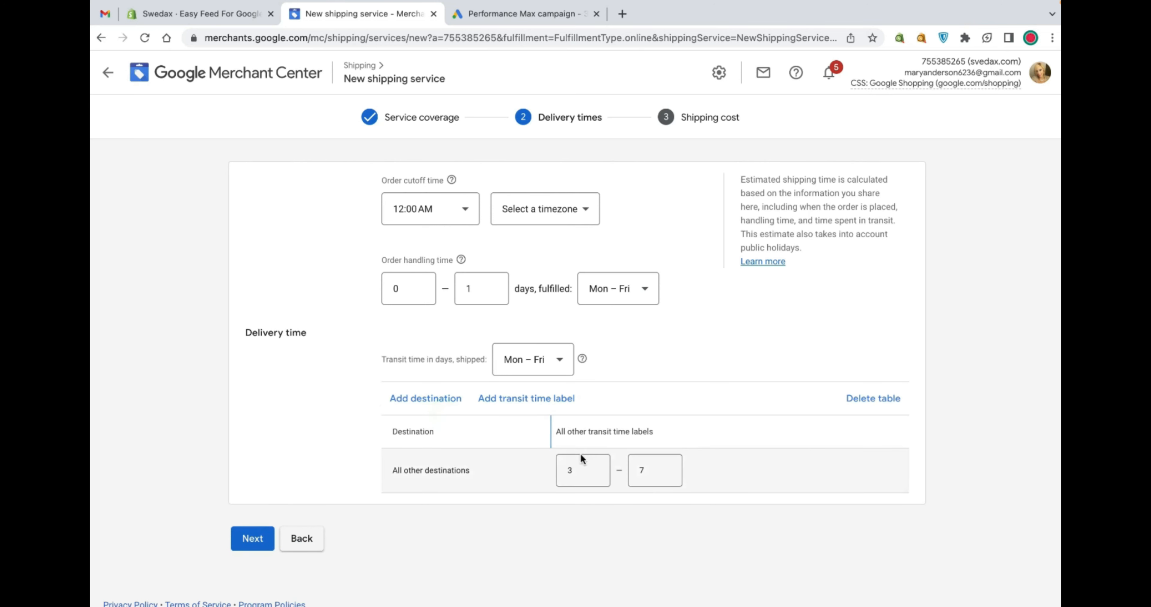
Set the cutoff timezone to (GMT-08:00) Pacific Standard time and continue to shipping cost
click(559, 217)
click(583, 261)
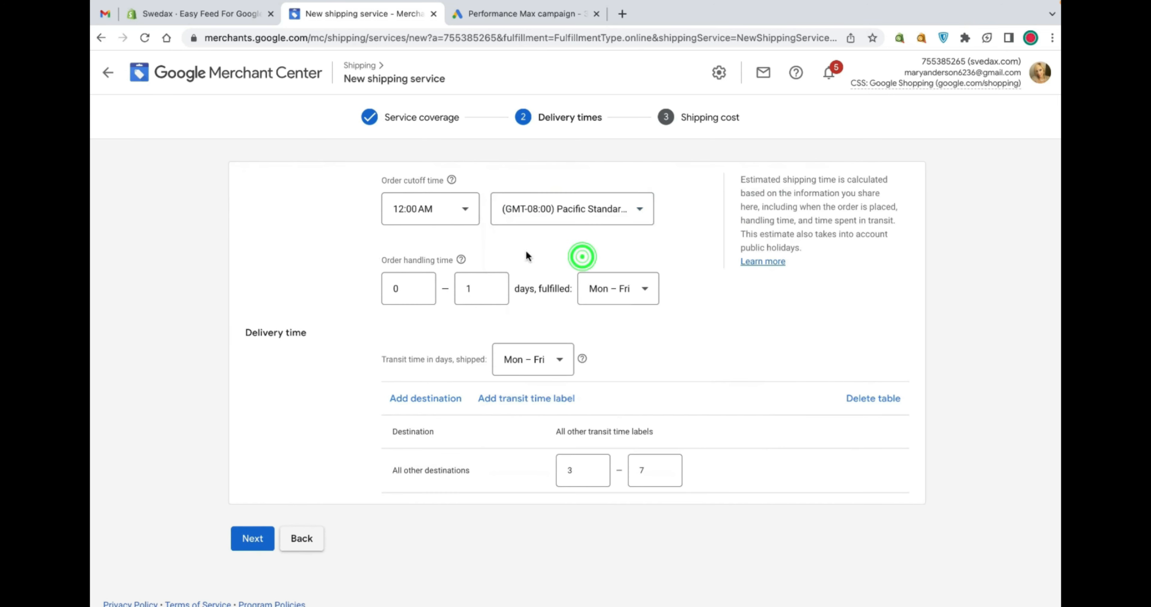
click(270, 535)
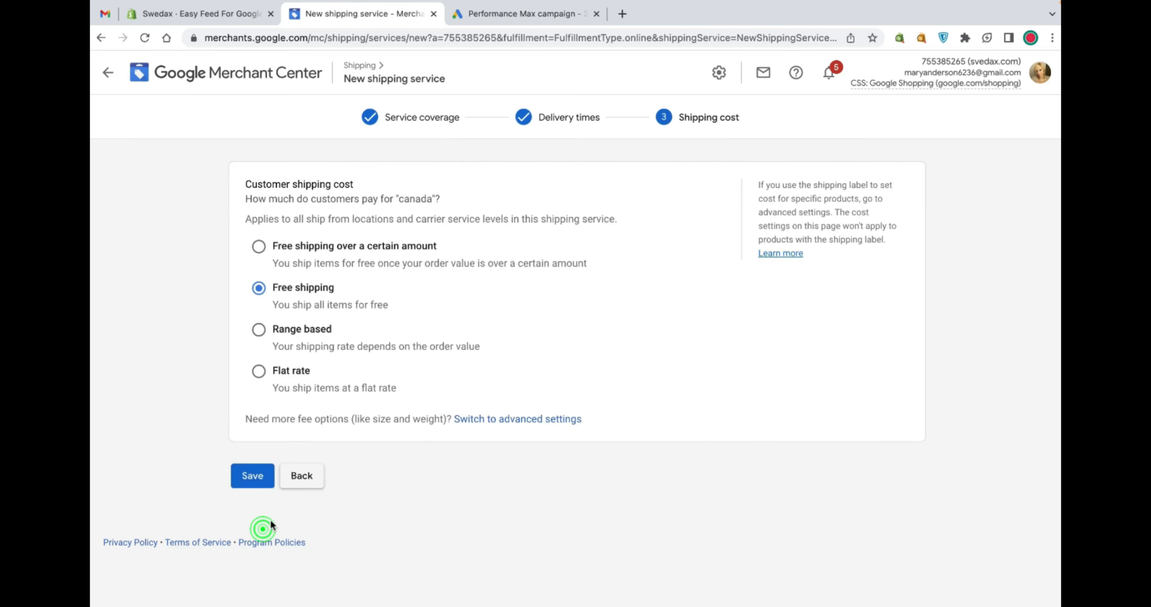
Try the free shipping over a certain amount, range based and flat rate cost options
click(338, 251)
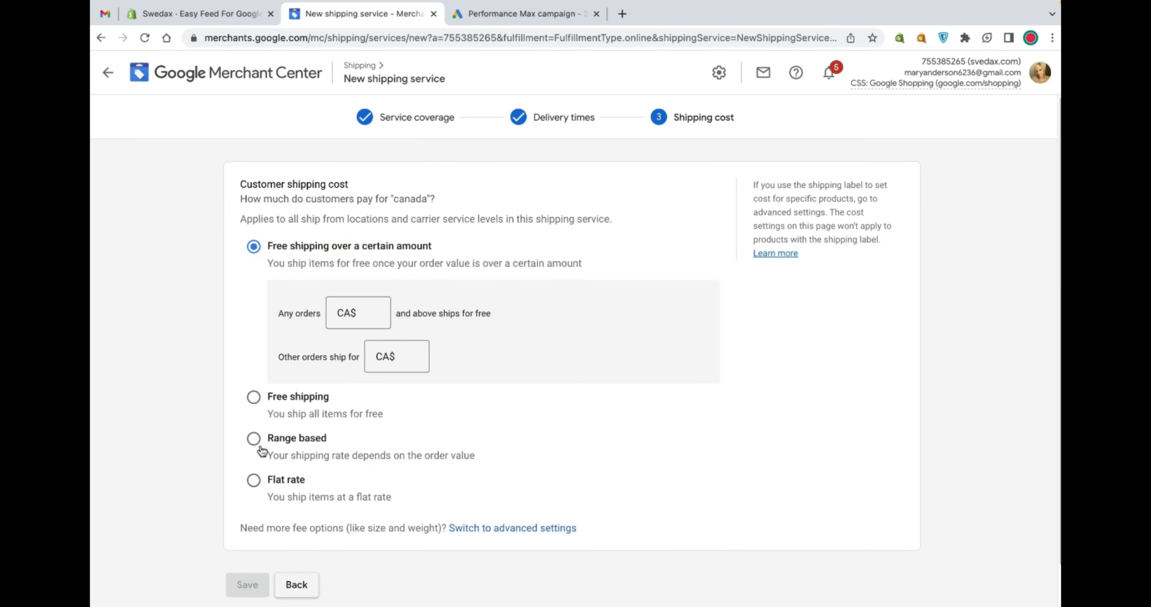
click(269, 442)
scroll(388, 413, down, 2)
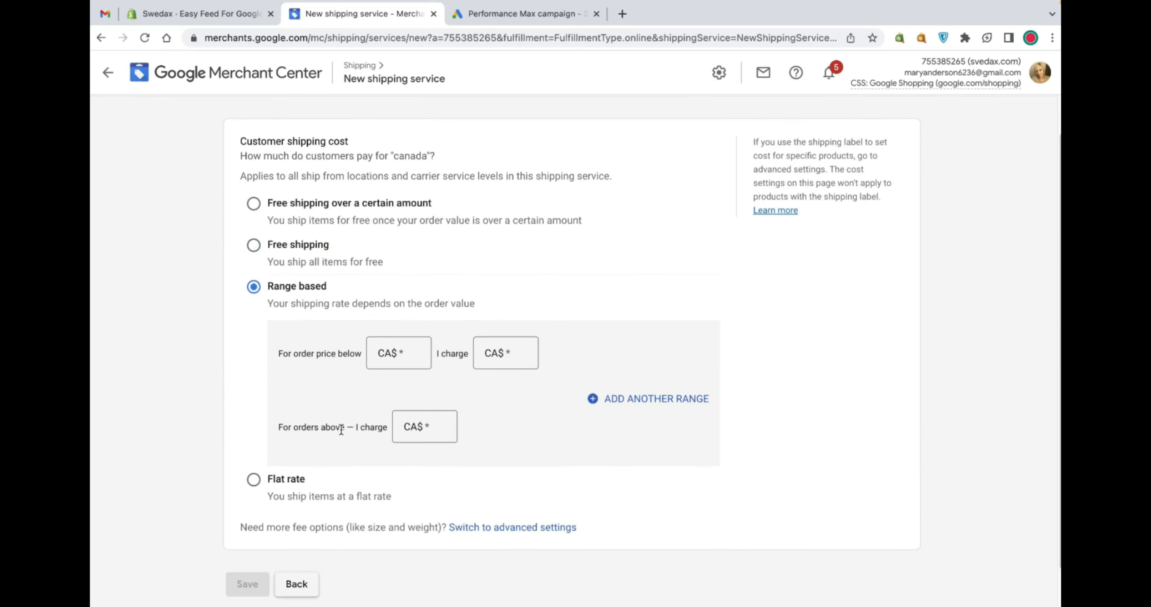
click(254, 479)
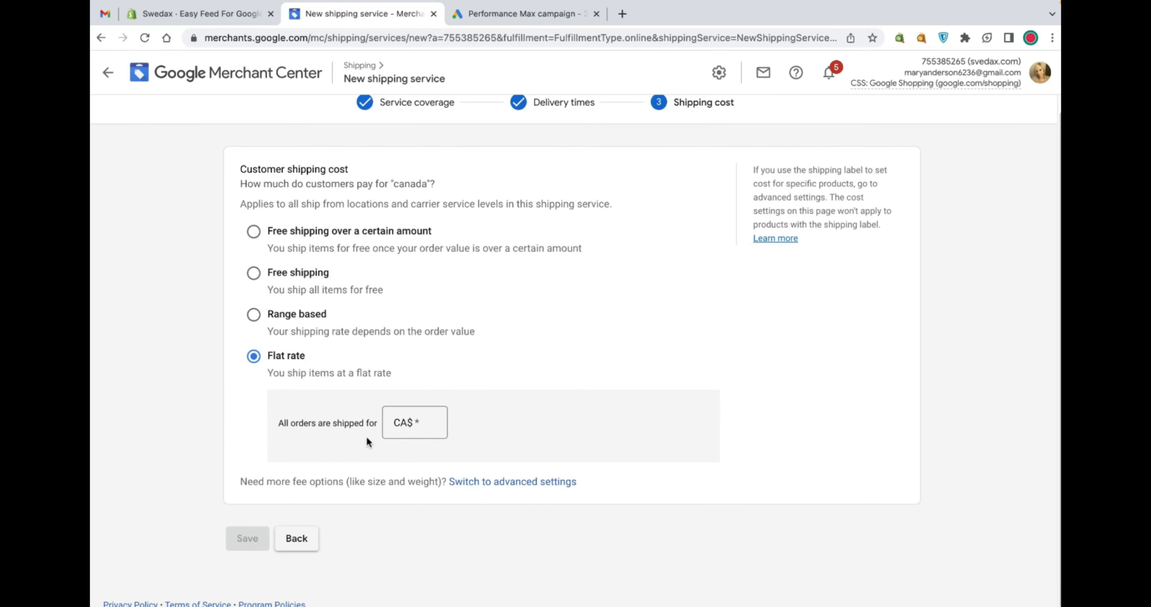
Switch to advanced settings and create a shipping rate table by order weight in kilograms
click(489, 482)
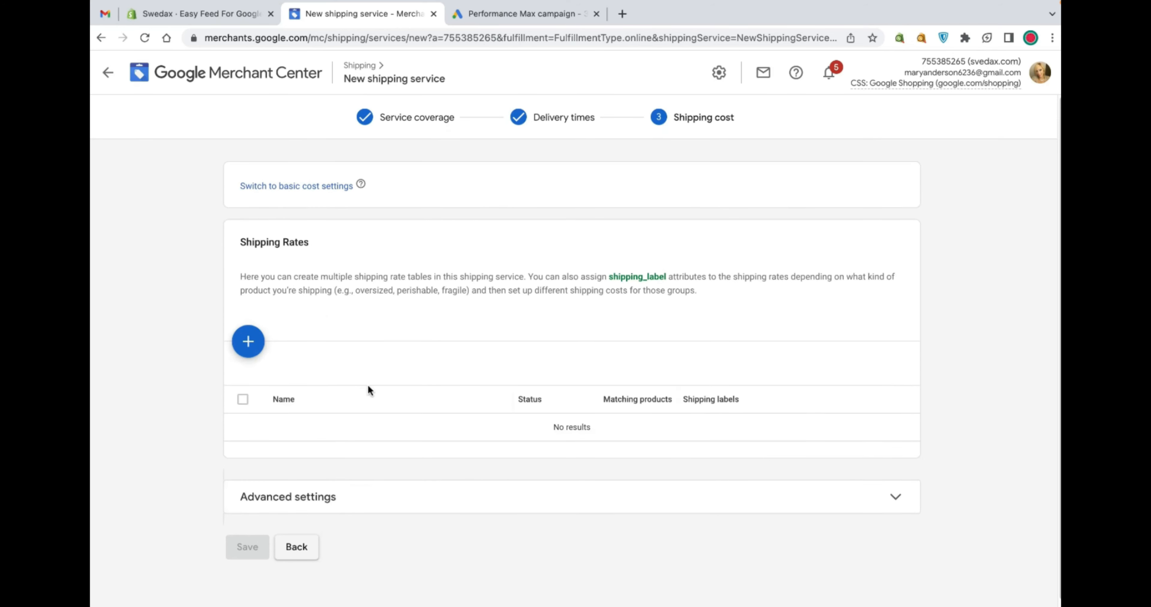
click(252, 342)
scroll(359, 427, down, 1)
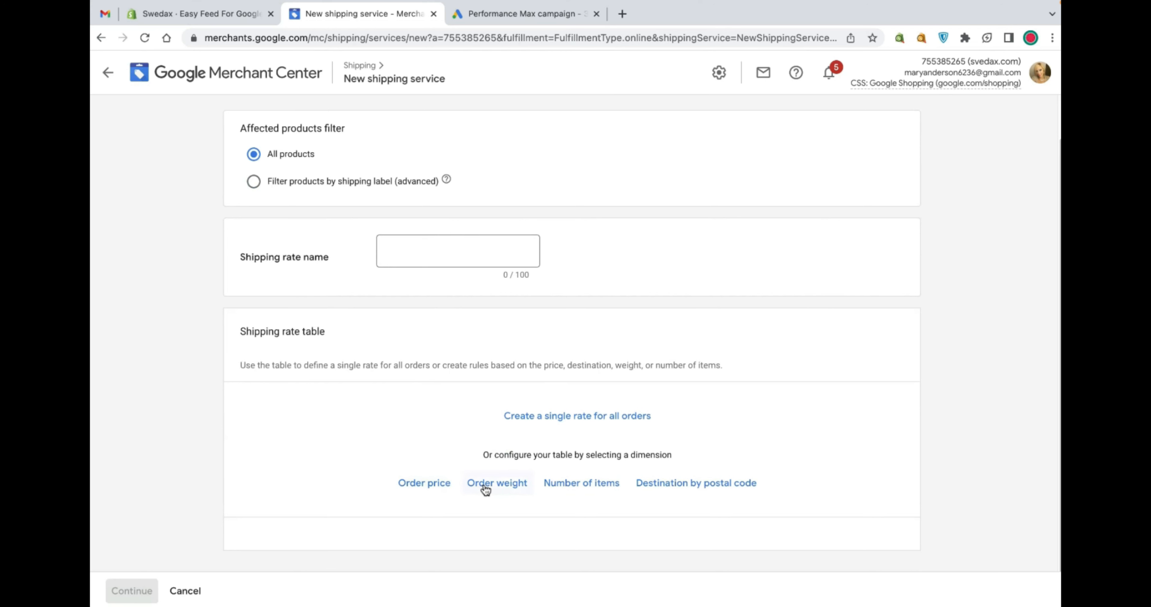
click(481, 482)
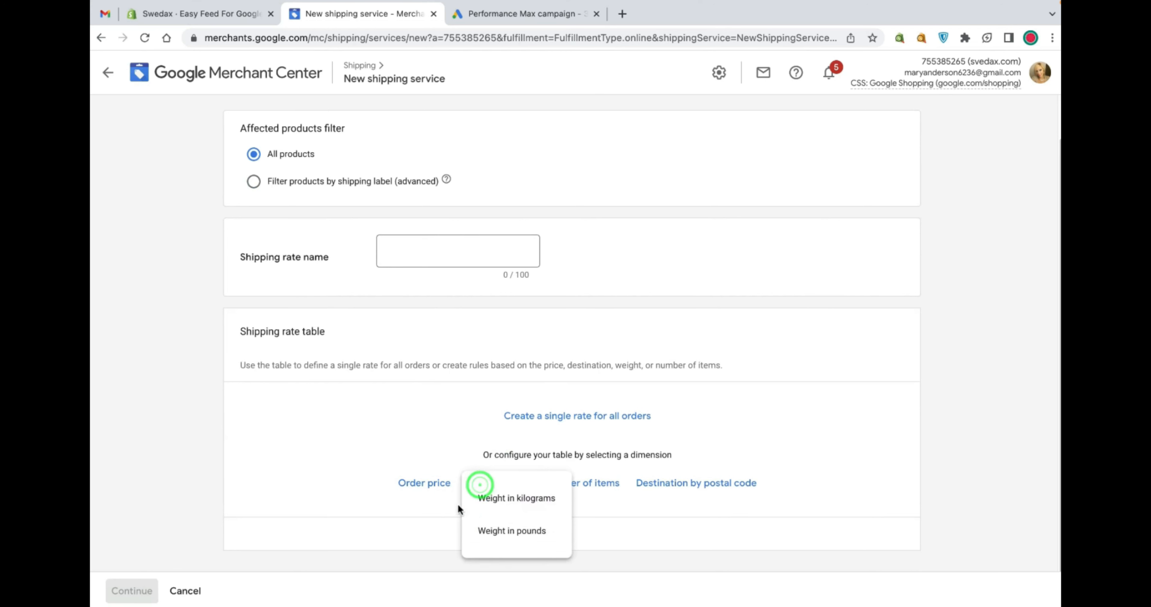
click(495, 497)
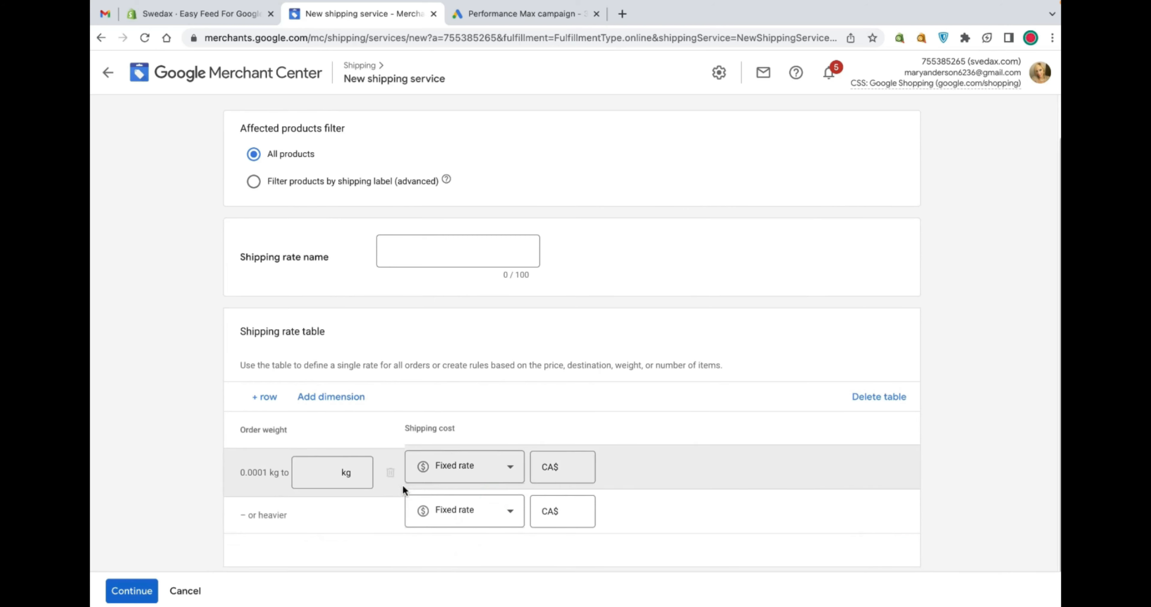
Set the first weight row to up to 5 kg with a fixed rate of CA$10
scroll(403, 484, down, 1)
click(313, 452)
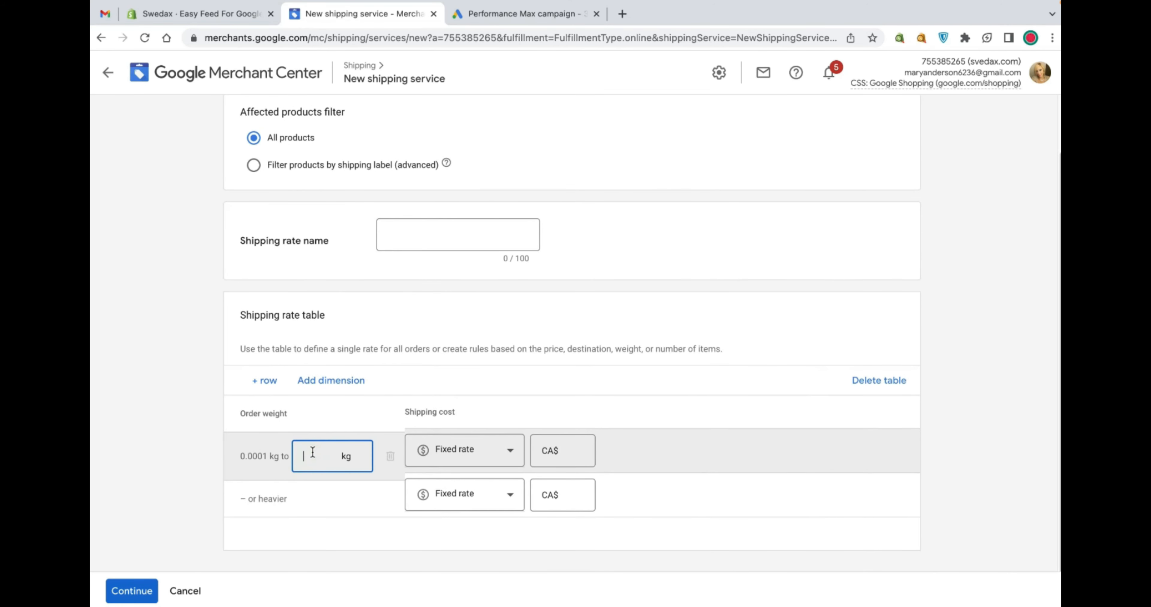
click(568, 452)
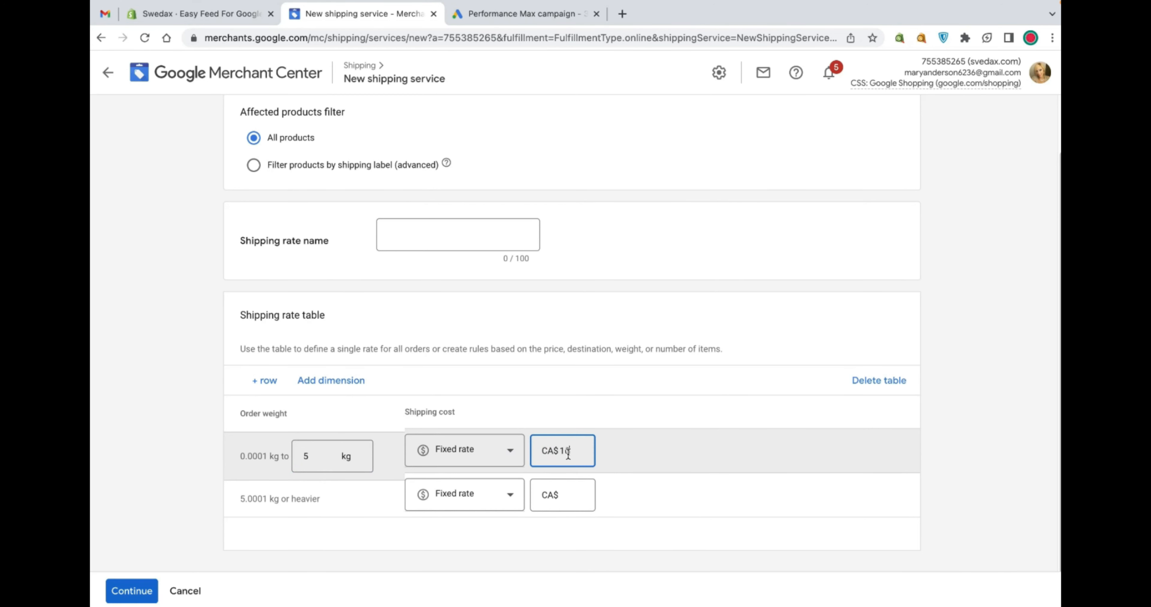
text(10)
Set the fixed rate for orders of 5.0001 kg or heavier to CA$25 and continue
click(356, 498)
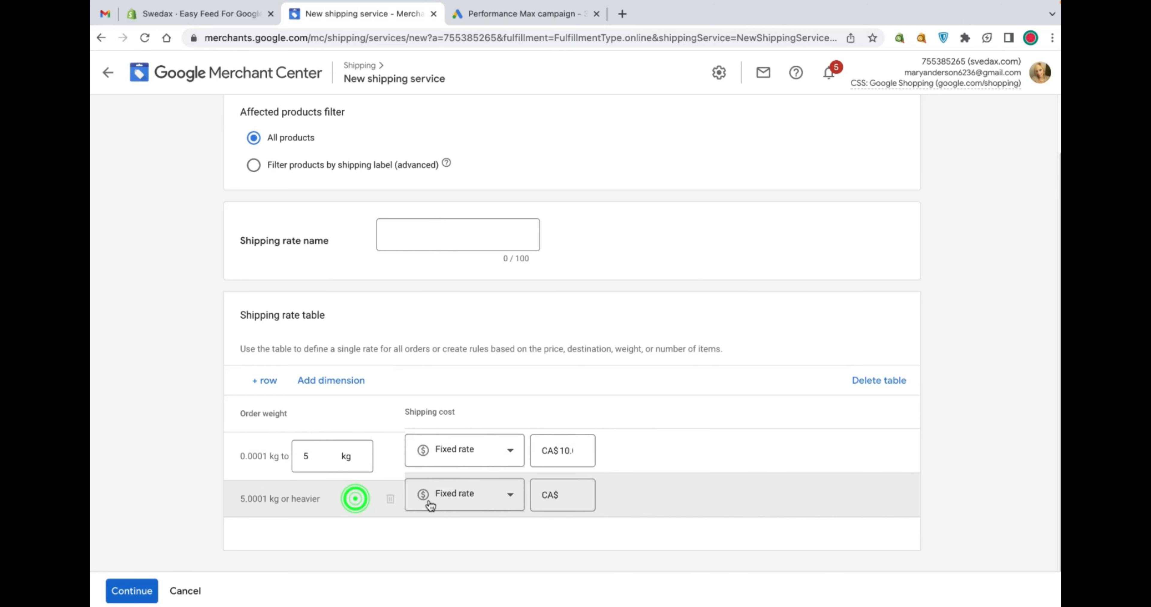
click(470, 499)
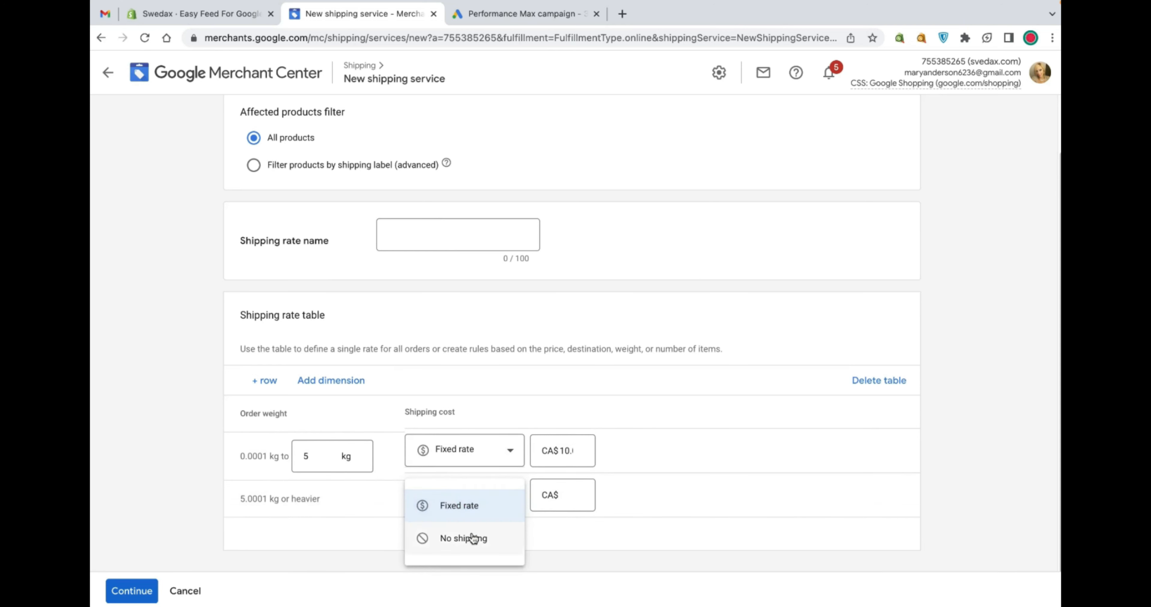
click(568, 497)
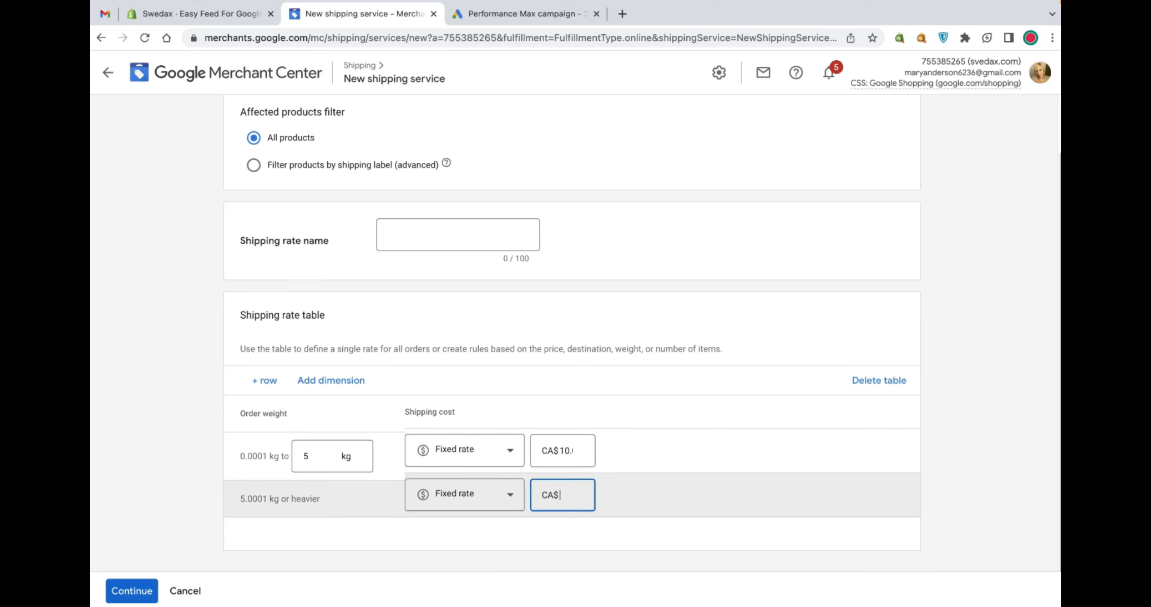
click(619, 503)
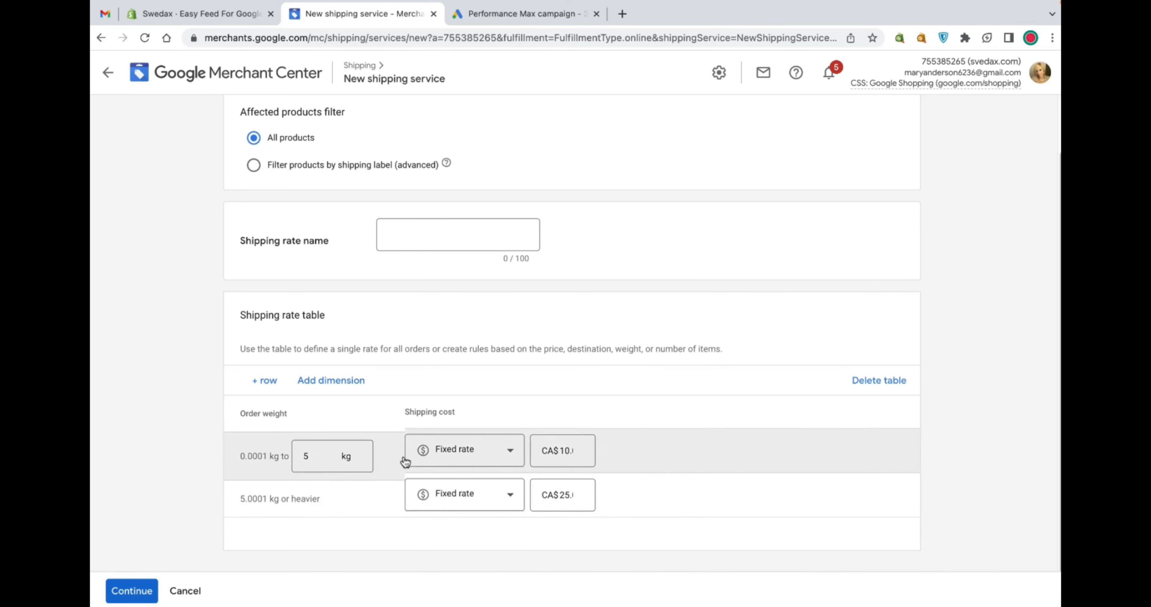
click(132, 591)
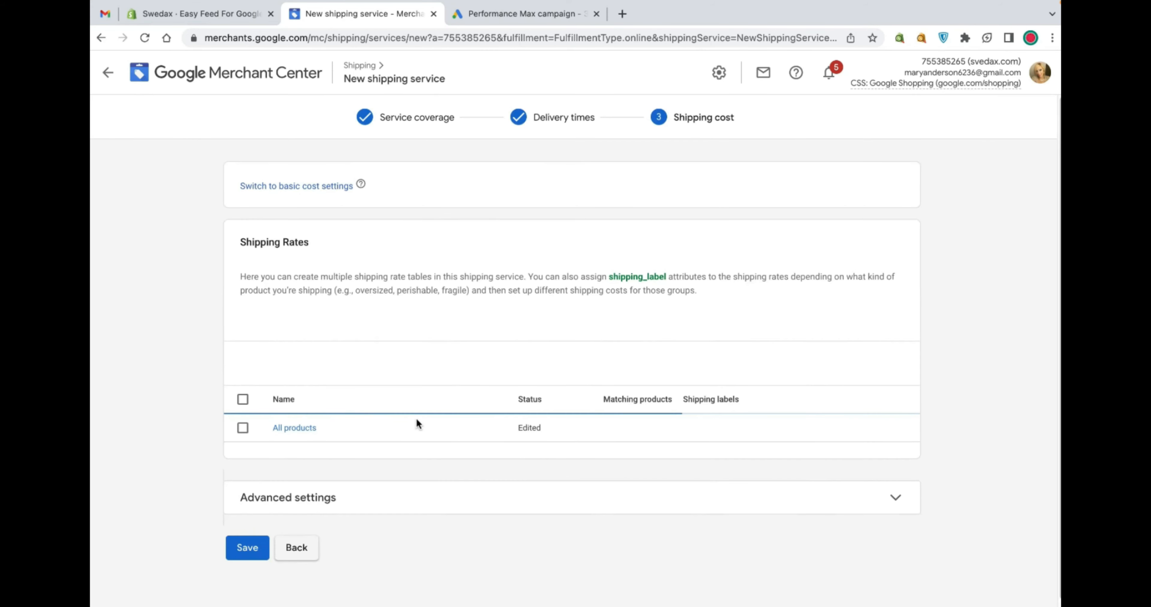
Expand the product coverage details and advanced settings, then save the Canada shipping service
scroll(581, 353, down, 1)
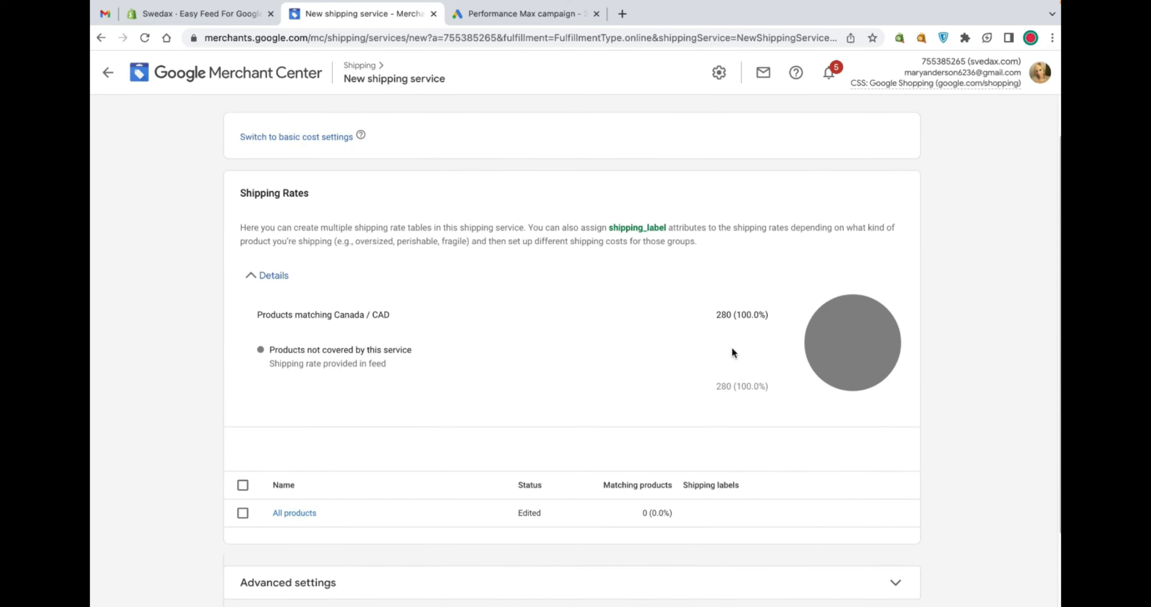
click(708, 315)
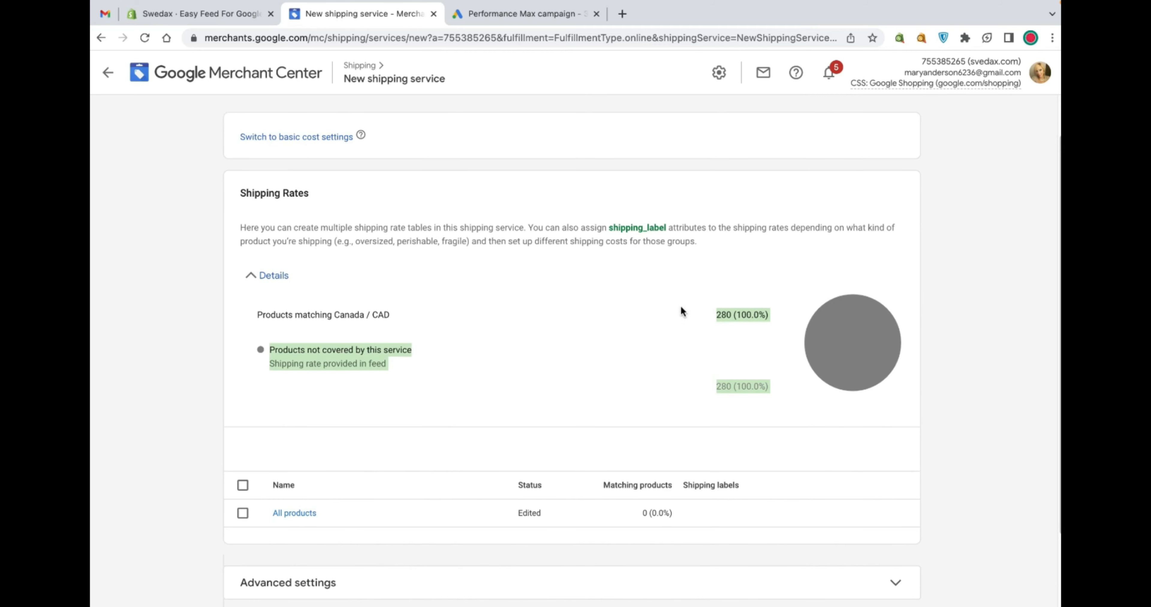
scroll(579, 383, down, 2)
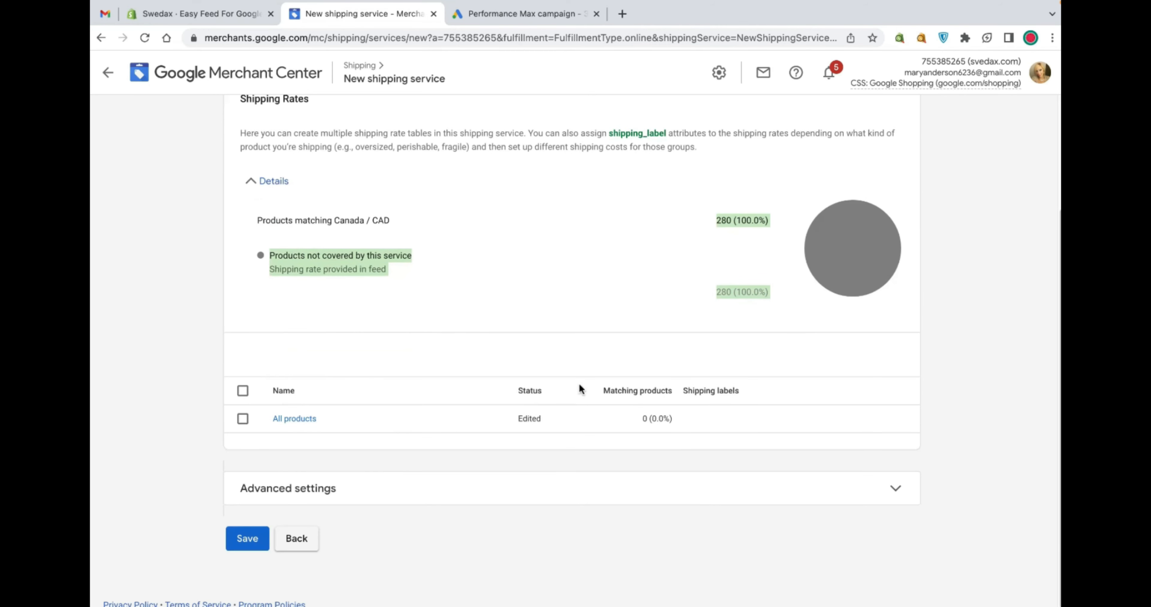
click(329, 508)
scroll(350, 467, down, 2)
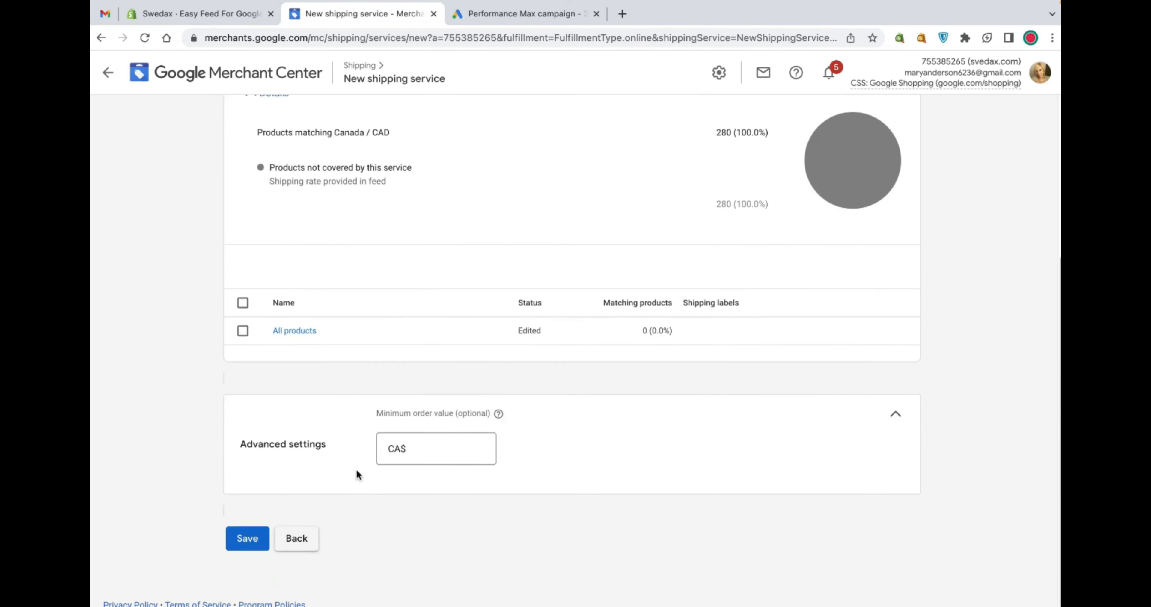
click(247, 539)
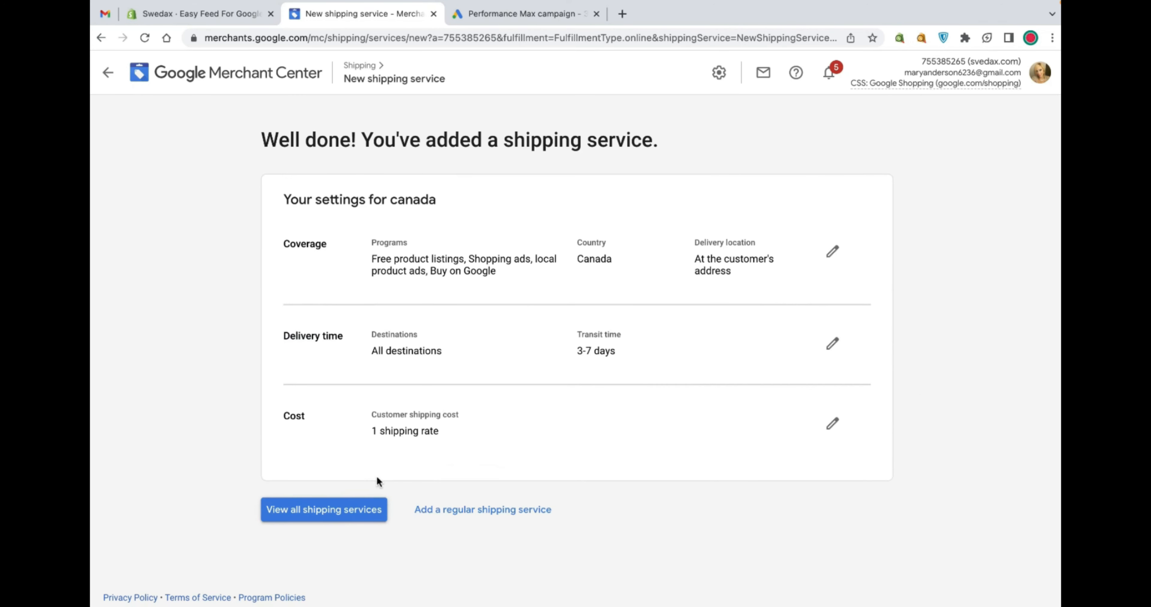
Return to the list of all shipping services and start adding a new shipping service
click(367, 518)
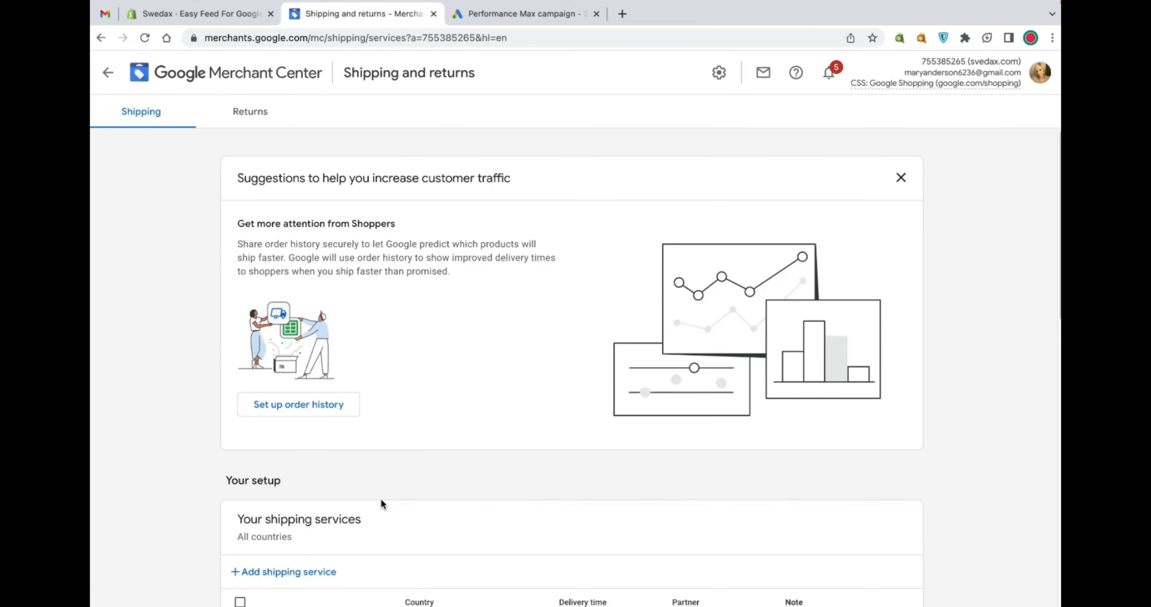
scroll(380, 497, down, 10)
scroll(381, 502, up, 6)
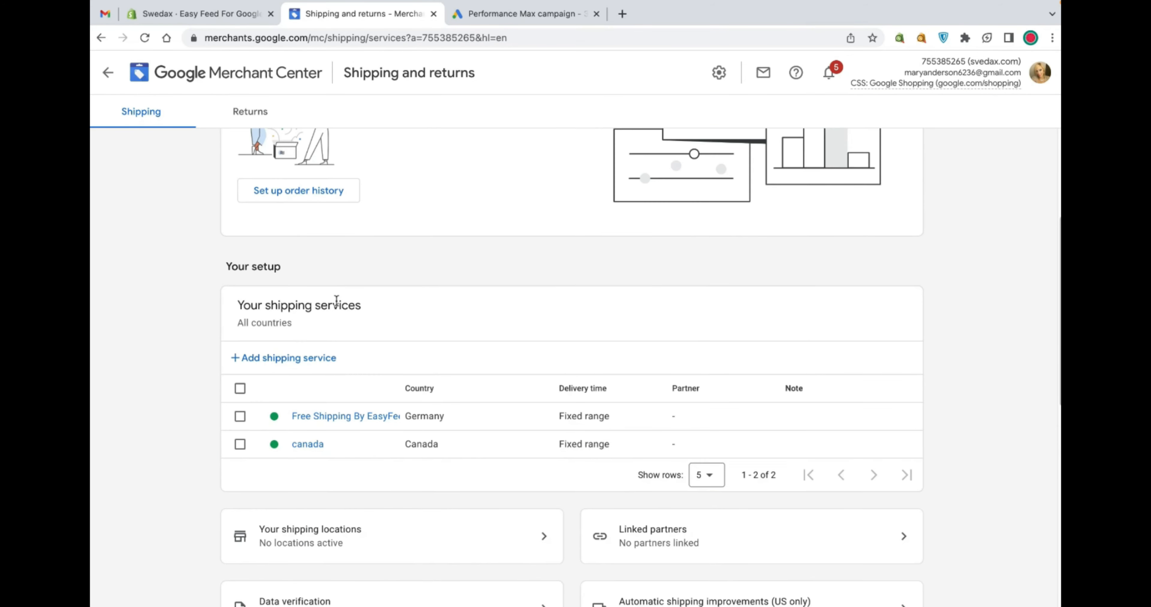
click(306, 357)
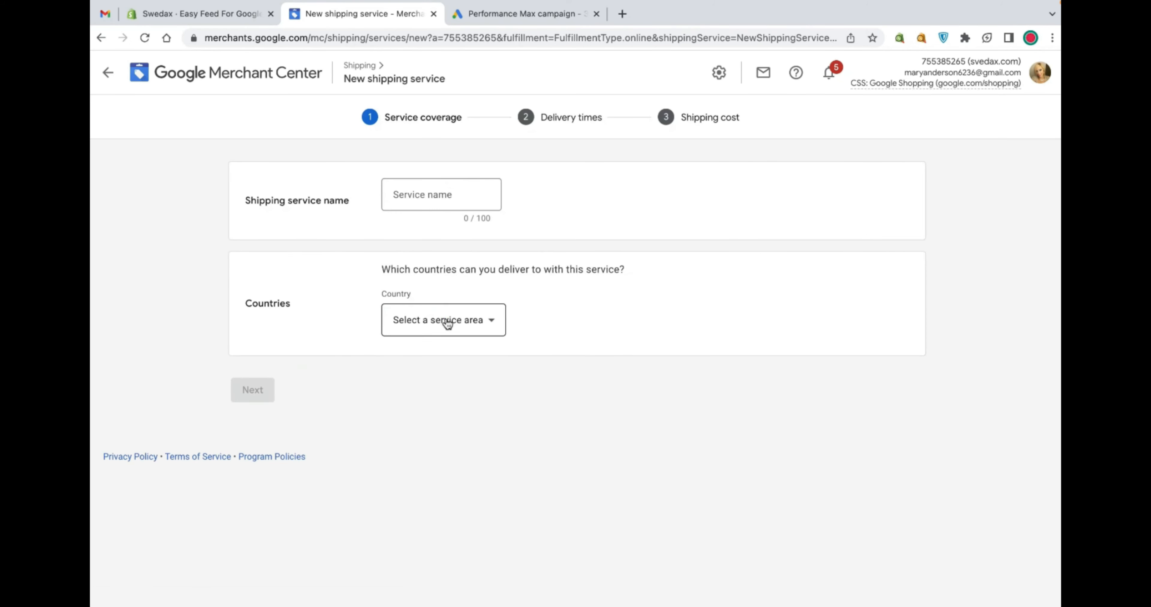
Select United States as the service country, enter a service name, and proceed to delivery times
click(446, 321)
scroll(446, 318, down, 20)
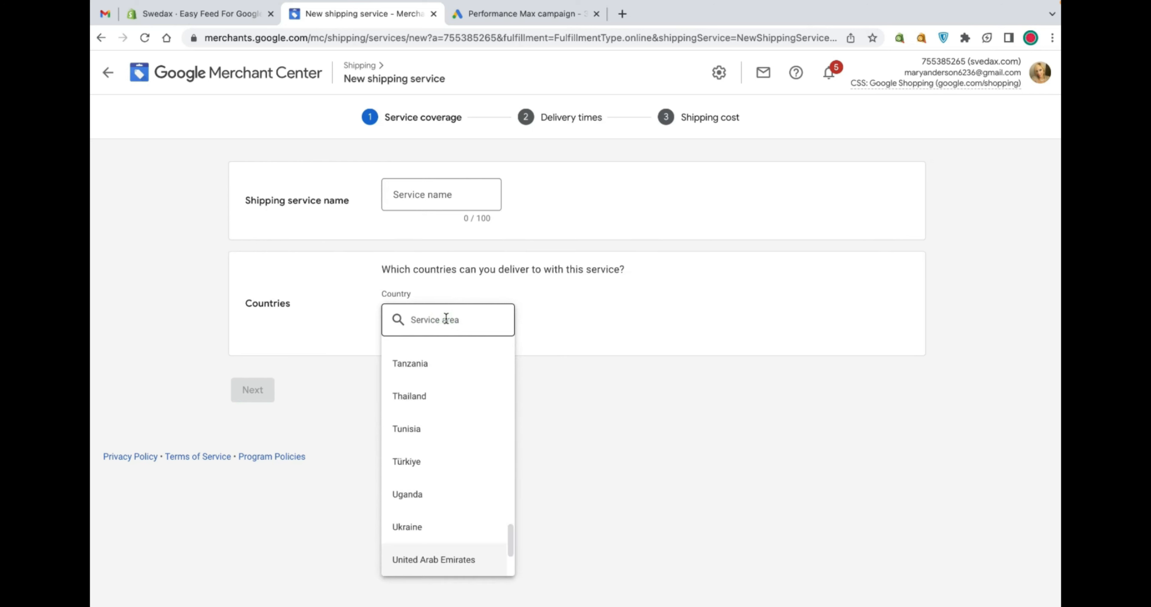
scroll(475, 448, down, 2)
scroll(476, 458, down, 1)
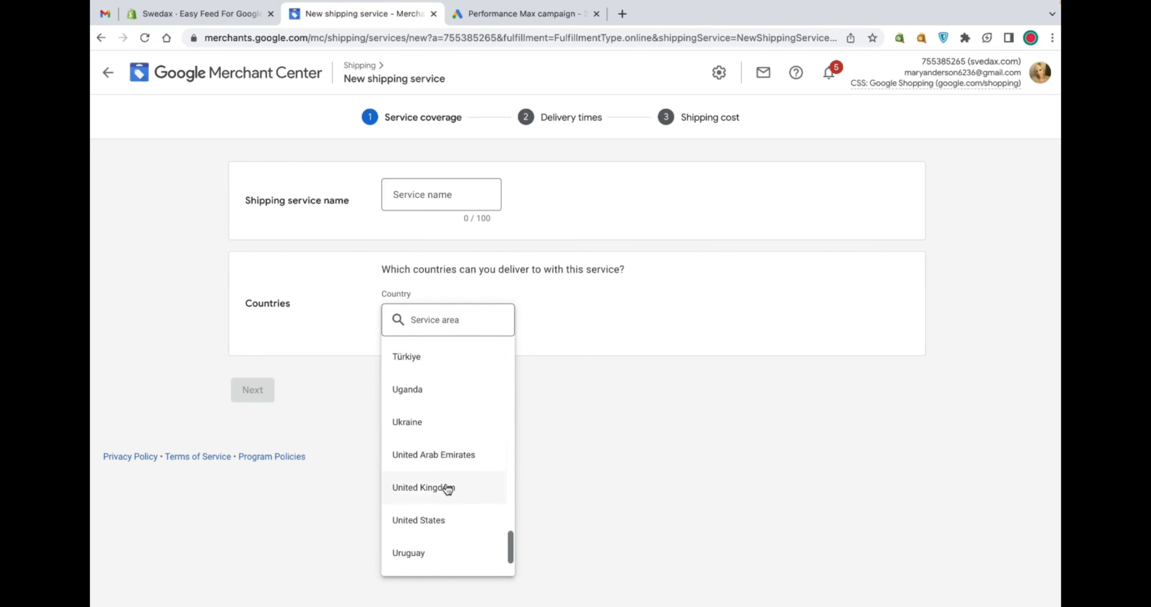
click(418, 521)
click(397, 195)
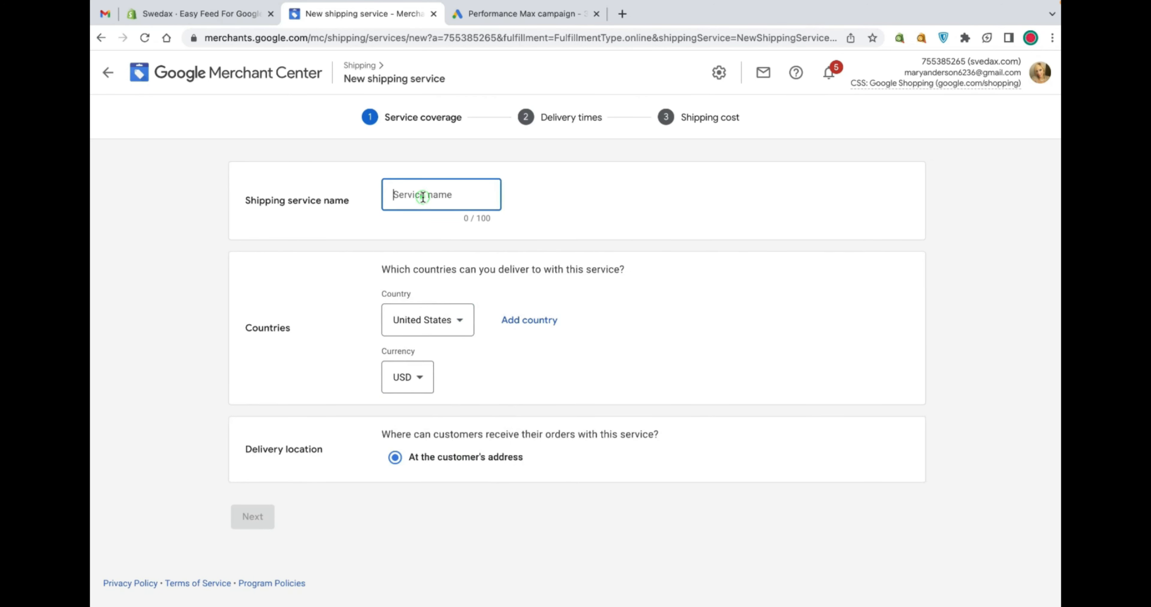
text(usa)
click(273, 510)
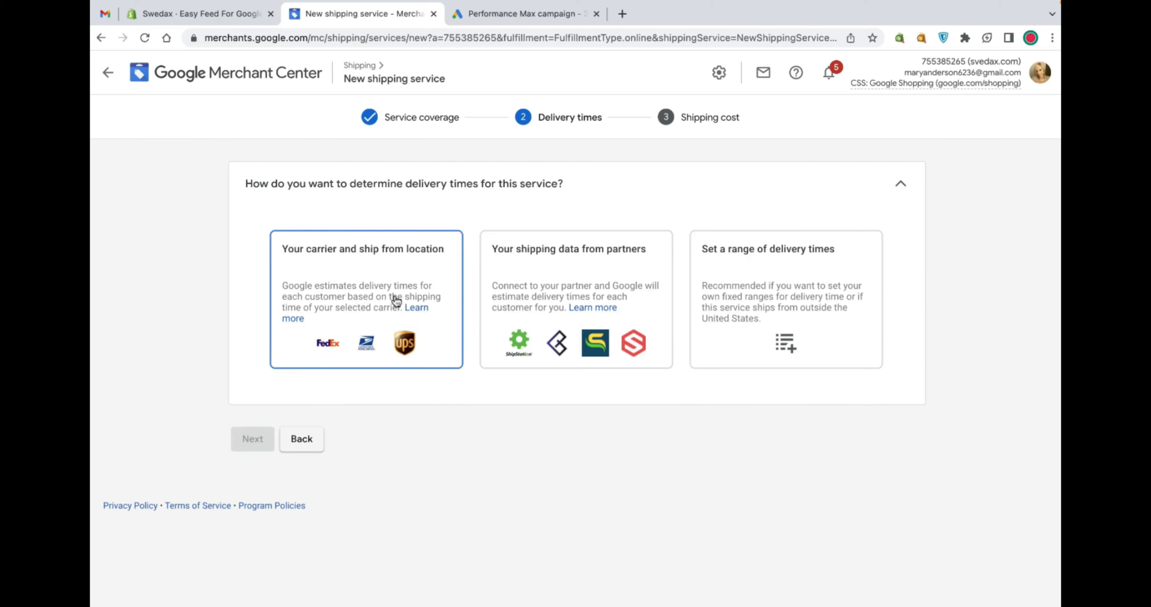
Try the carrier and ship-from location option, searching for dhl and opening a new ship-from location form
click(396, 303)
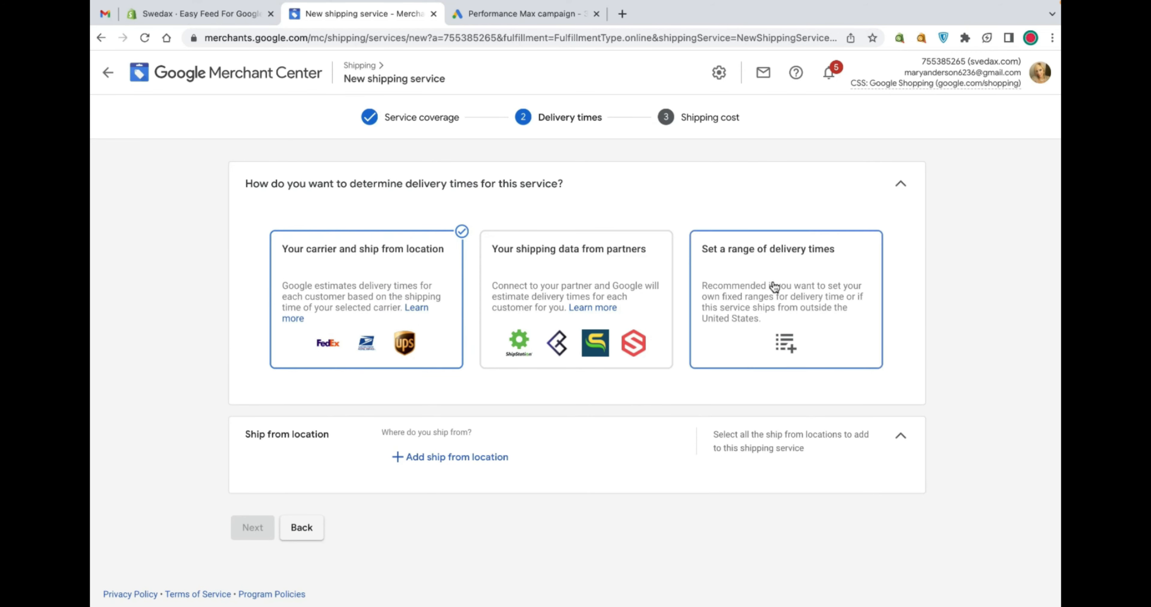
click(463, 461)
text(dhl)
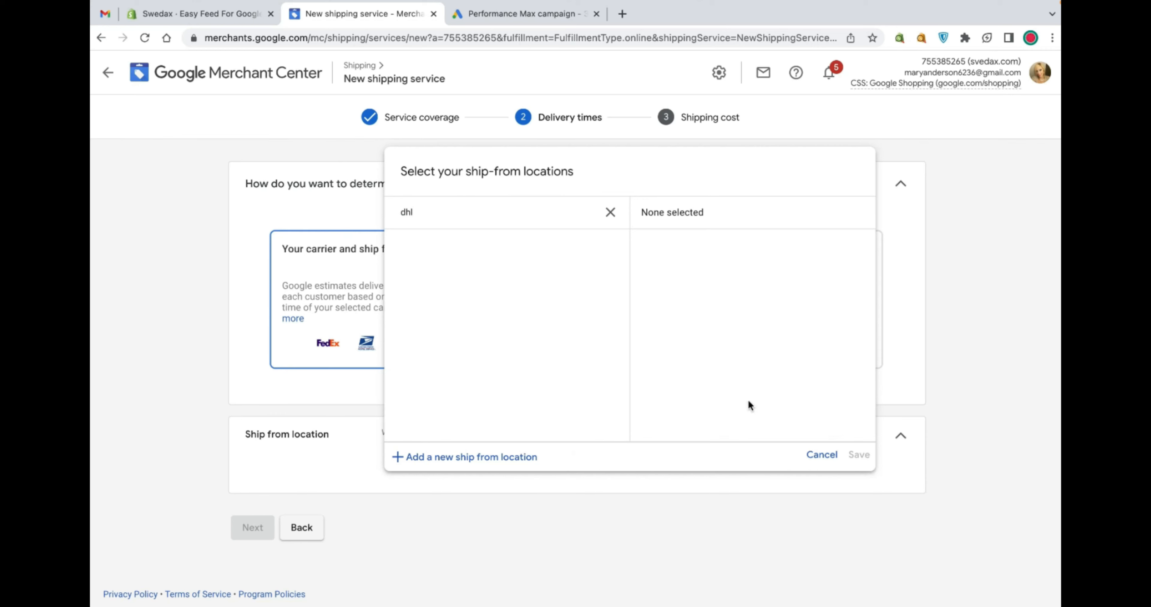
click(819, 455)
click(428, 458)
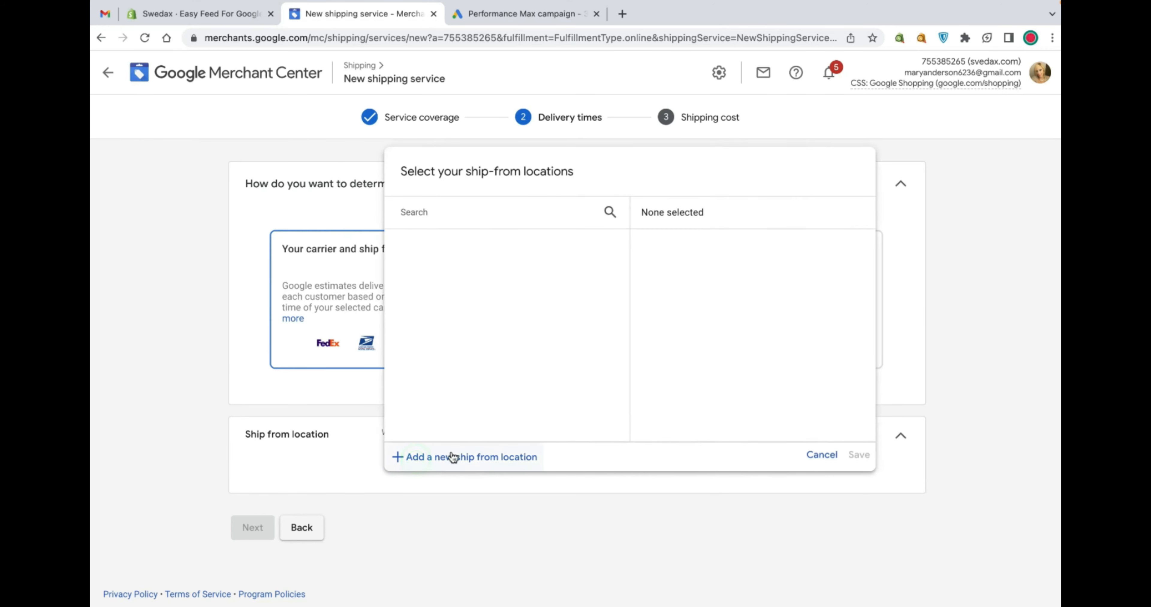
click(453, 457)
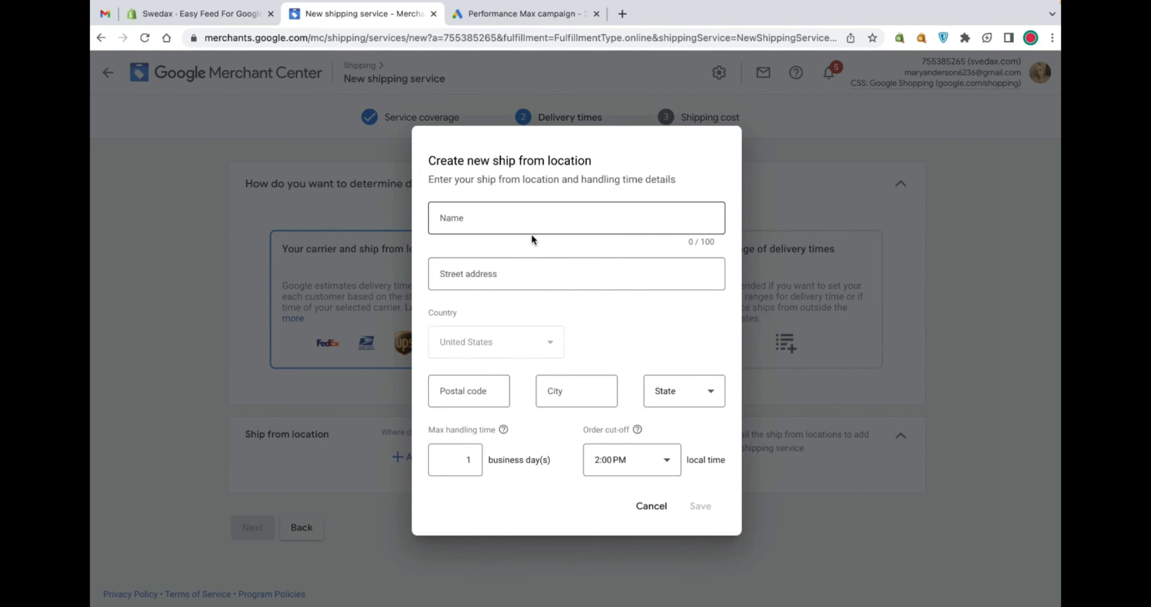
click(642, 508)
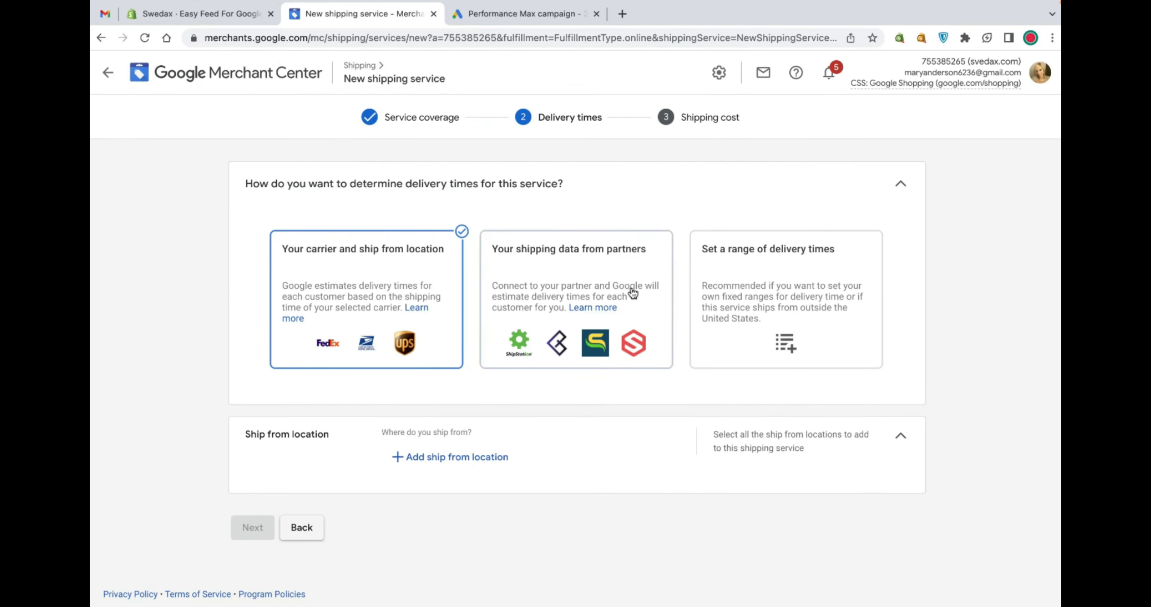
Choose to set a range of delivery times for the new service
click(787, 281)
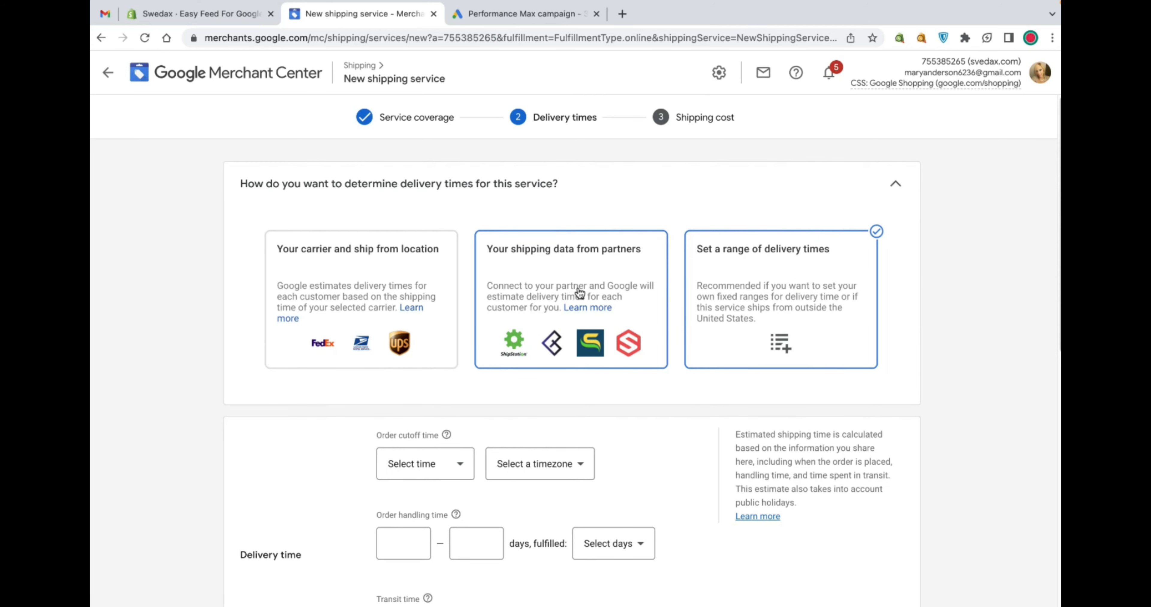
scroll(660, 362, down, 10)
scroll(514, 353, up, 7)
click(443, 316)
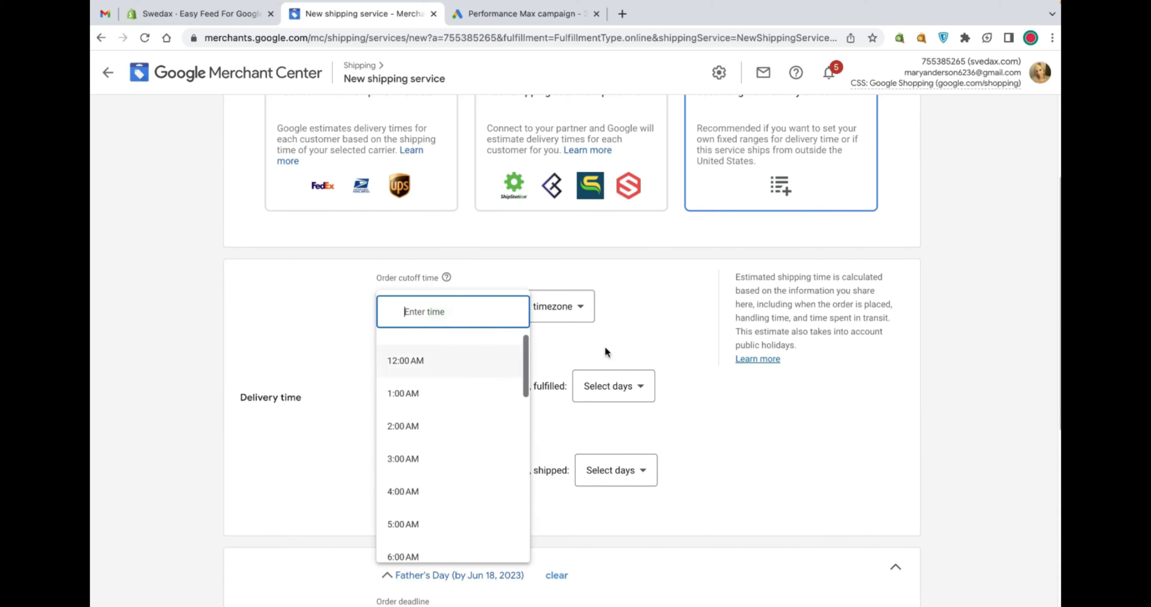
click(622, 333)
Examine the delivery time and holiday shipping cutoff options of the new service
scroll(467, 329, down, 1)
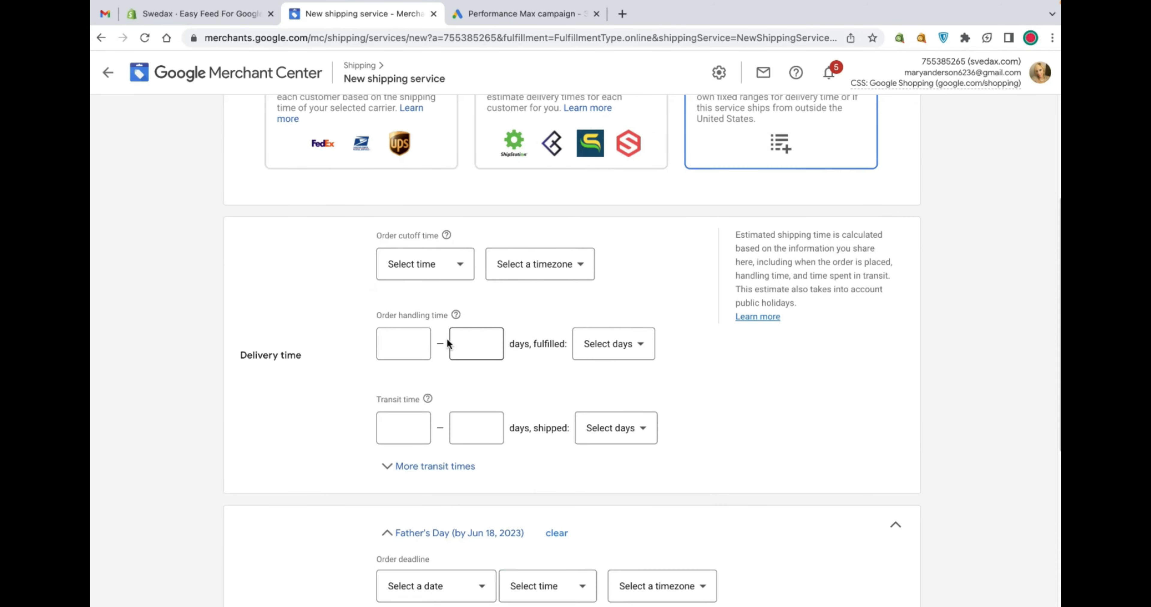
scroll(426, 339, down, 1)
scroll(491, 378, down, 4)
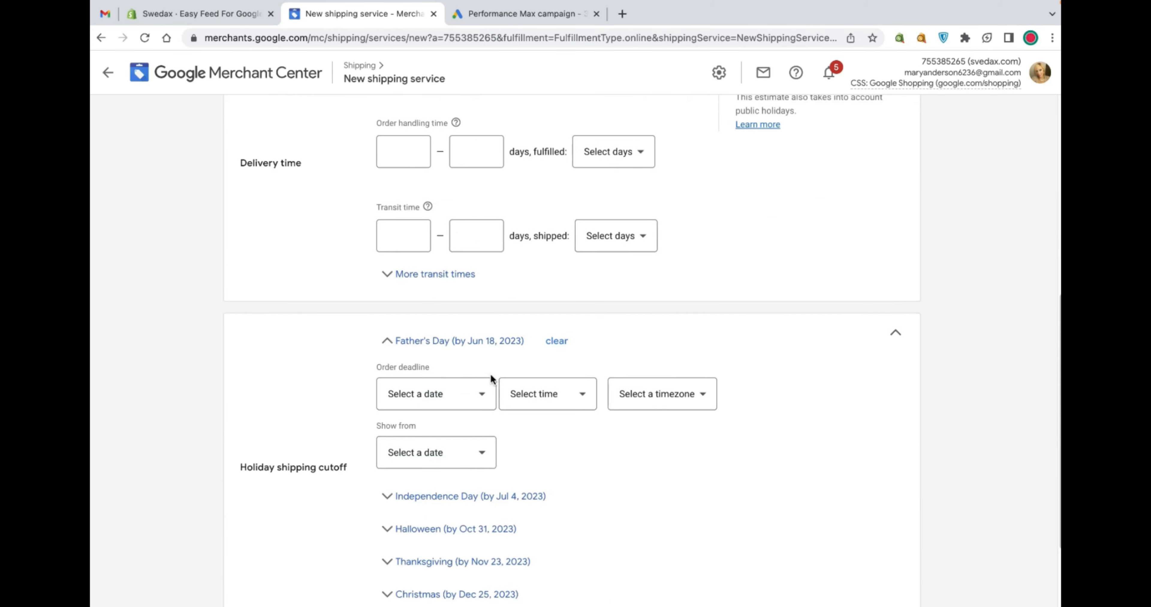
scroll(494, 379, down, 1)
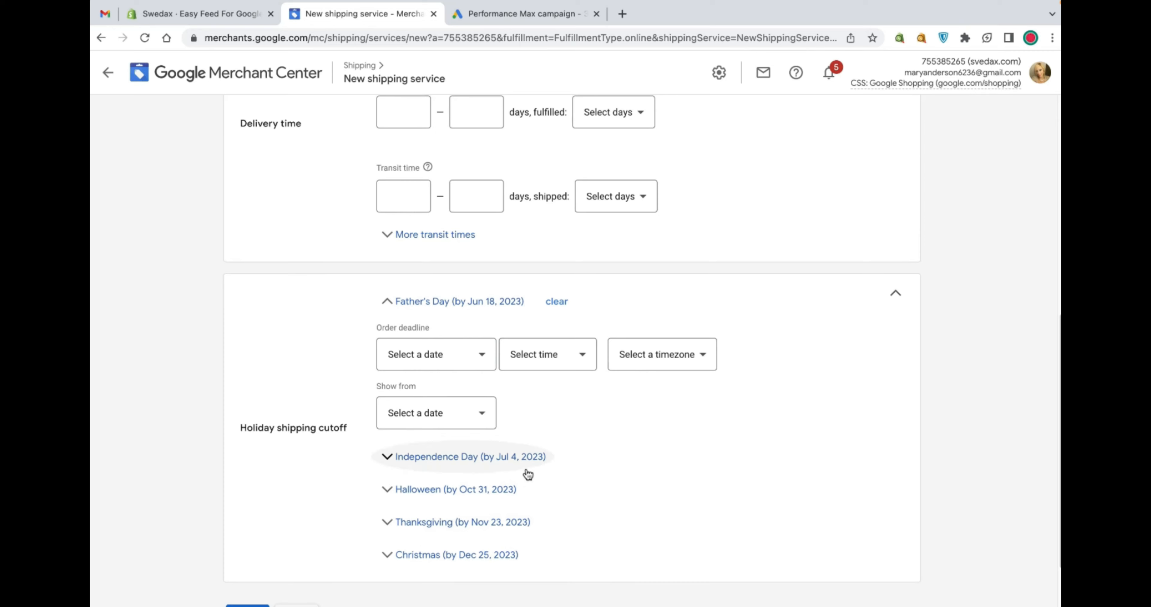
scroll(531, 492, down, 2)
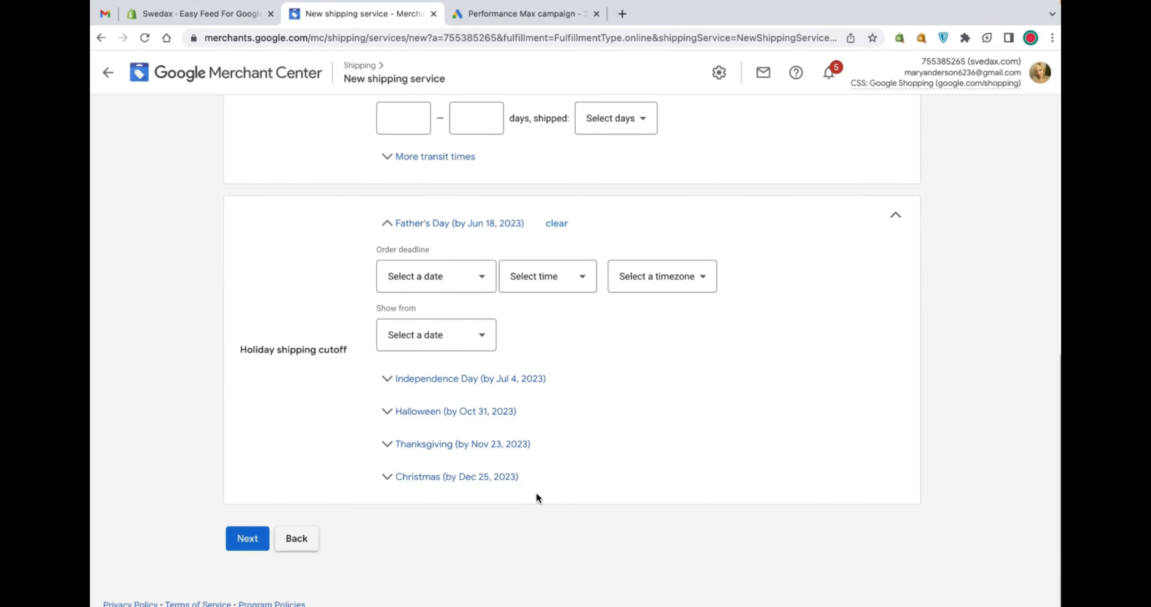
scroll(536, 491, up, 10)
scroll(632, 417, up, 10)
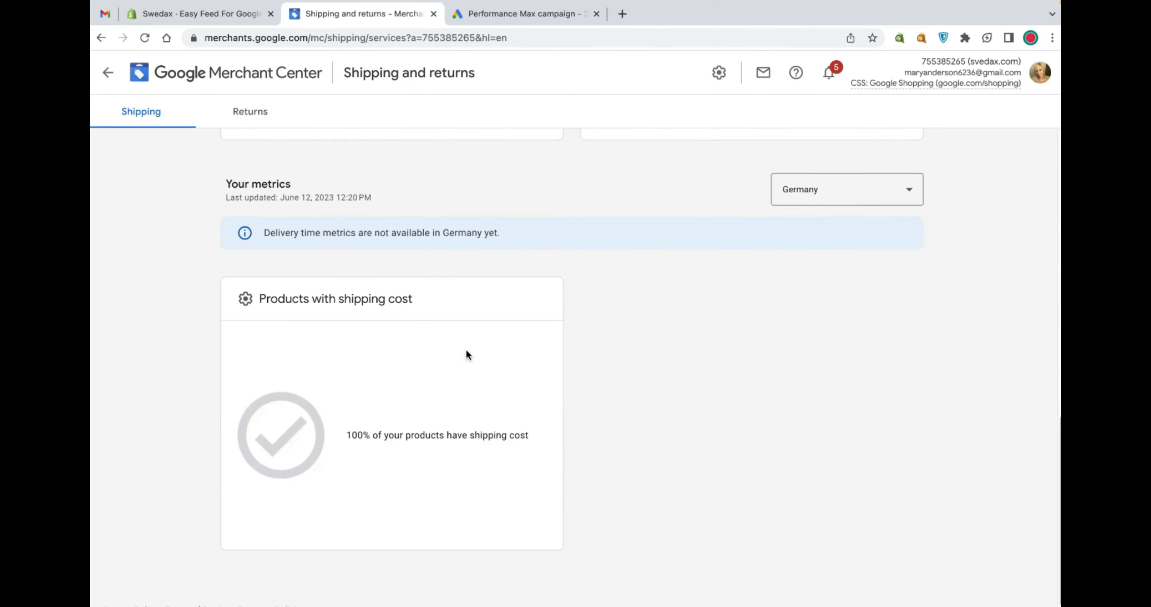
scroll(465, 353, up, 6)
Open the Free Shipping By EasyFeedForGoogleShopping service for editing and expand its more transit times table
click(329, 217)
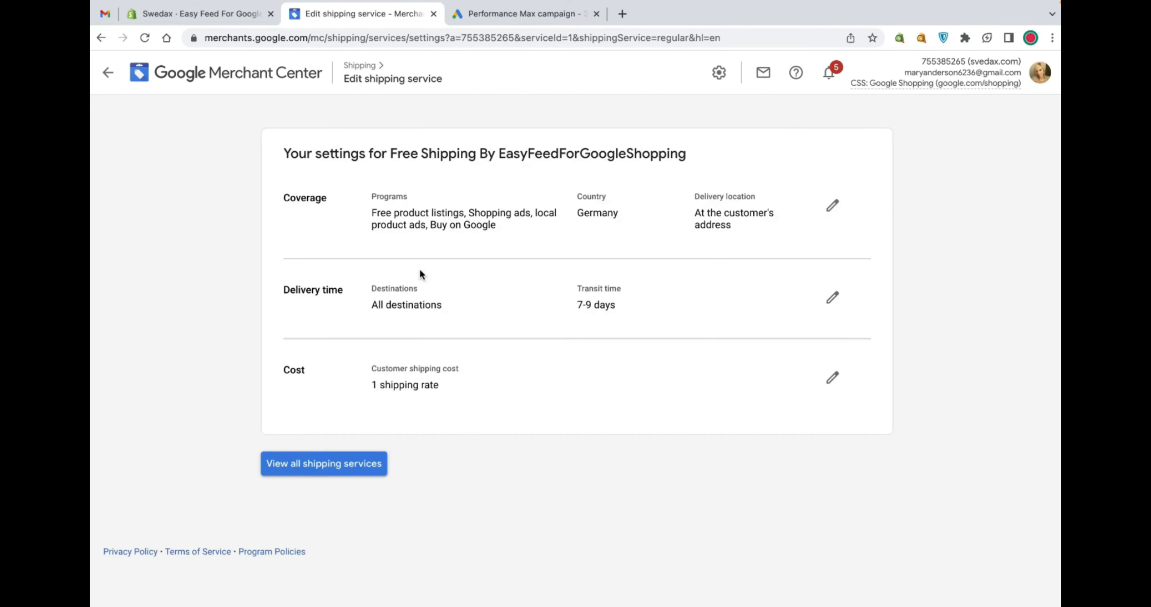
click(834, 214)
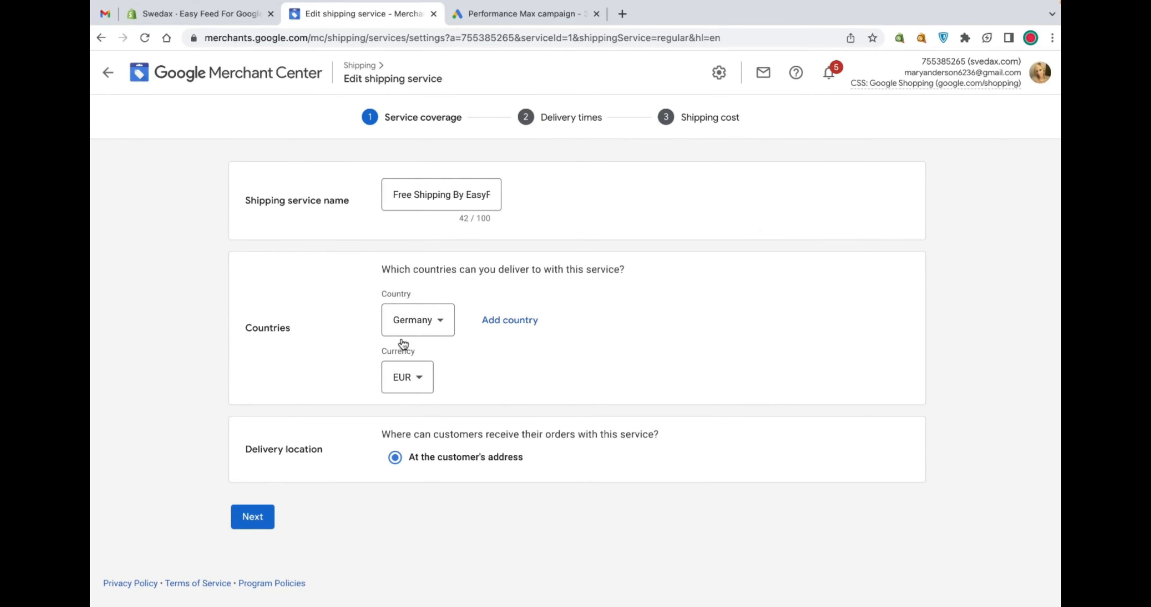
click(263, 514)
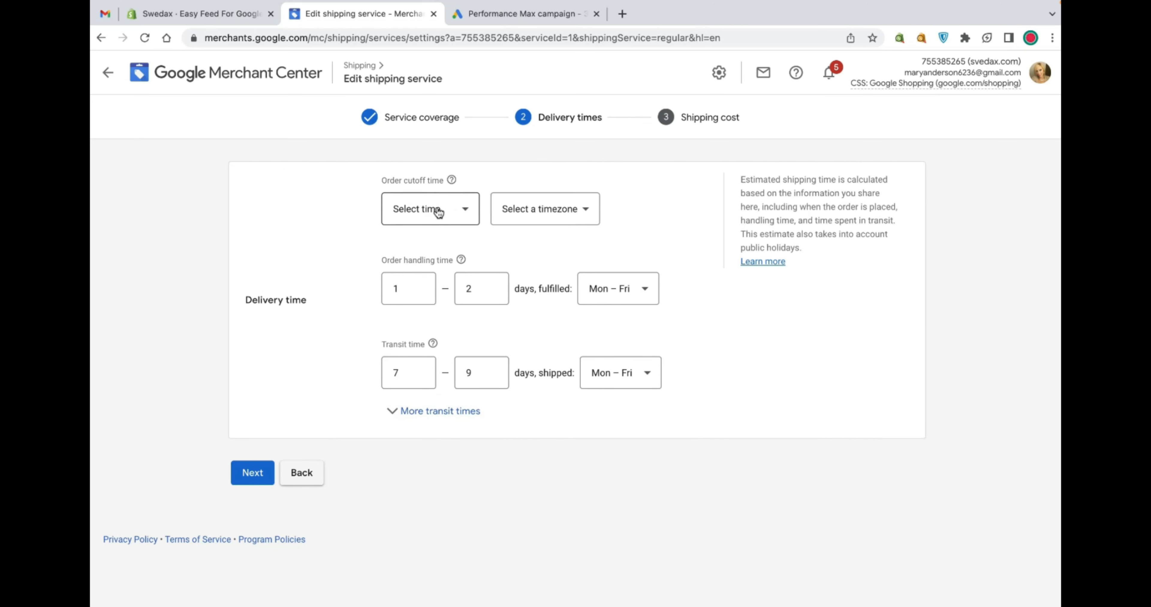
click(427, 410)
Start adding a new return policy for Germany from the Shipping and returns settings
click(719, 87)
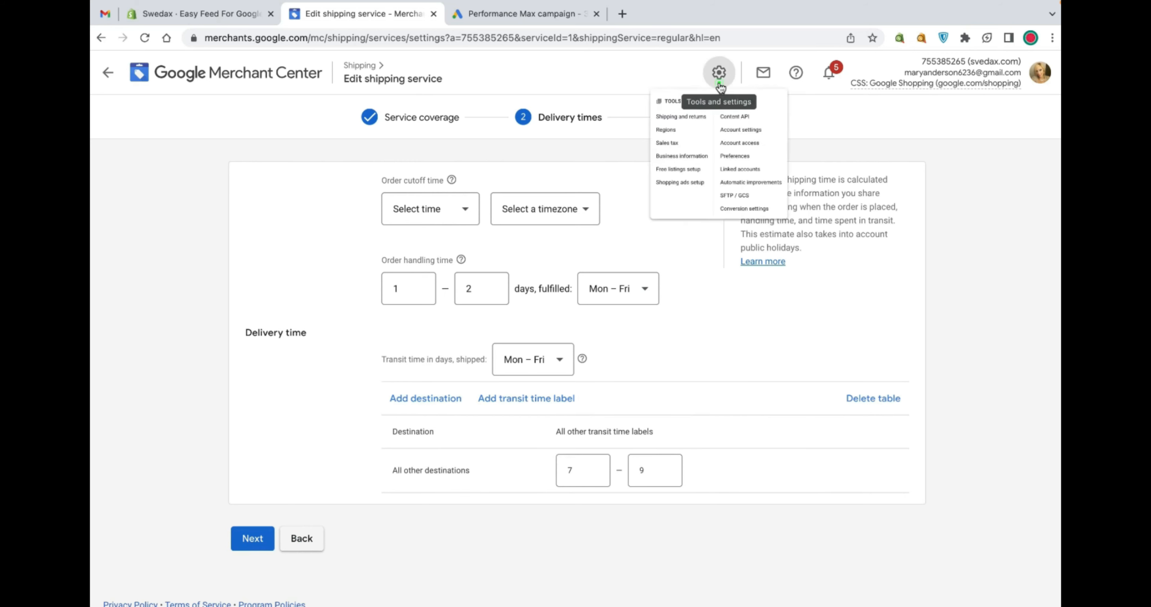
click(670, 140)
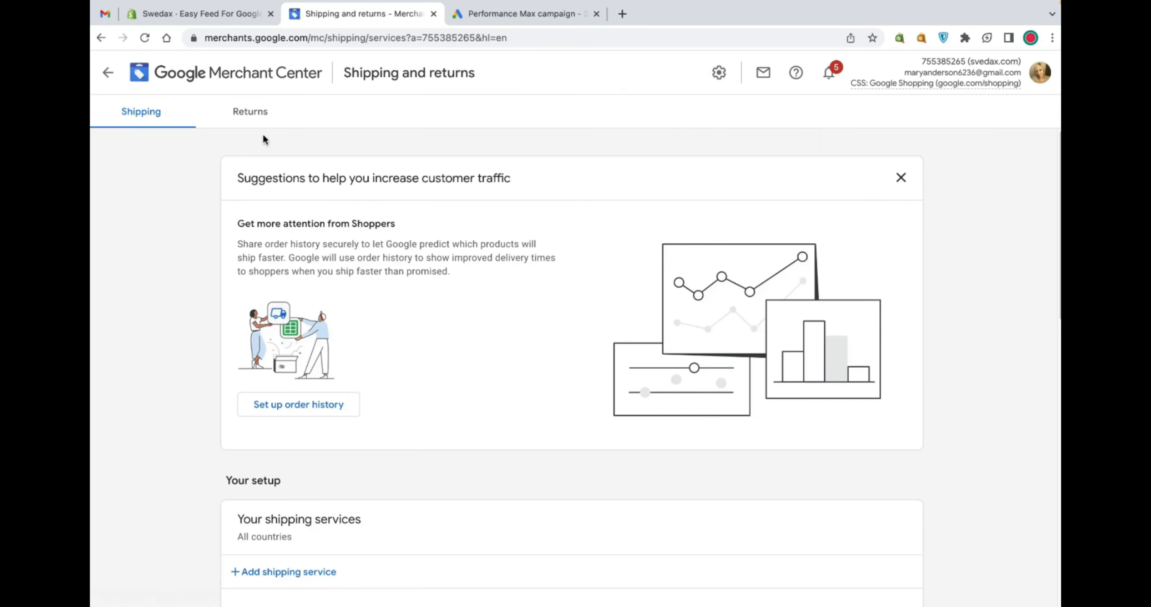
click(247, 121)
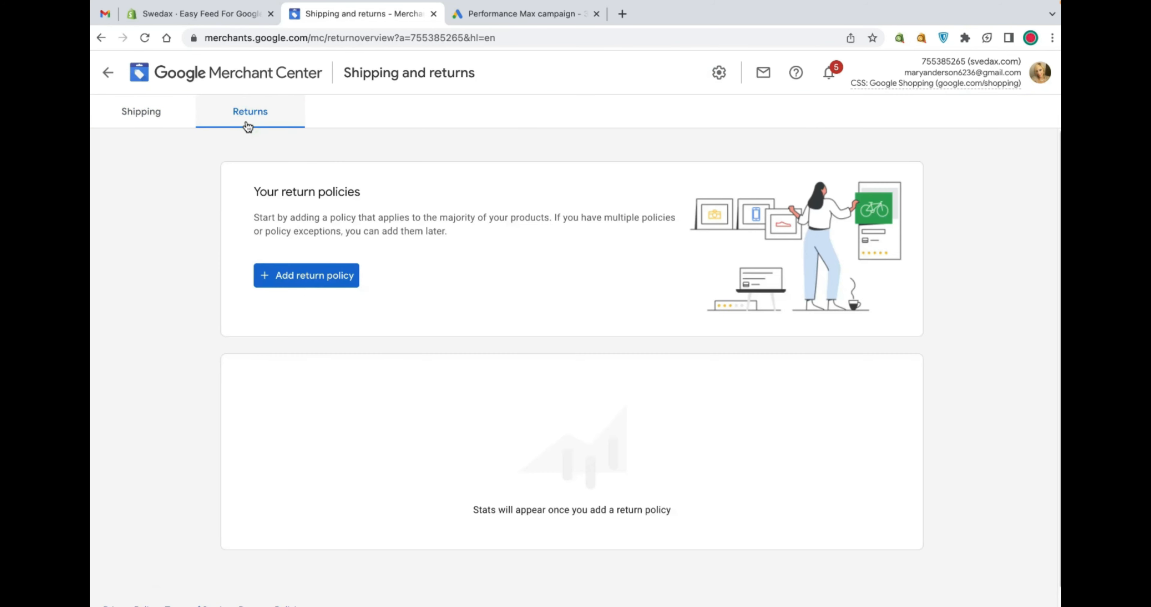
click(303, 282)
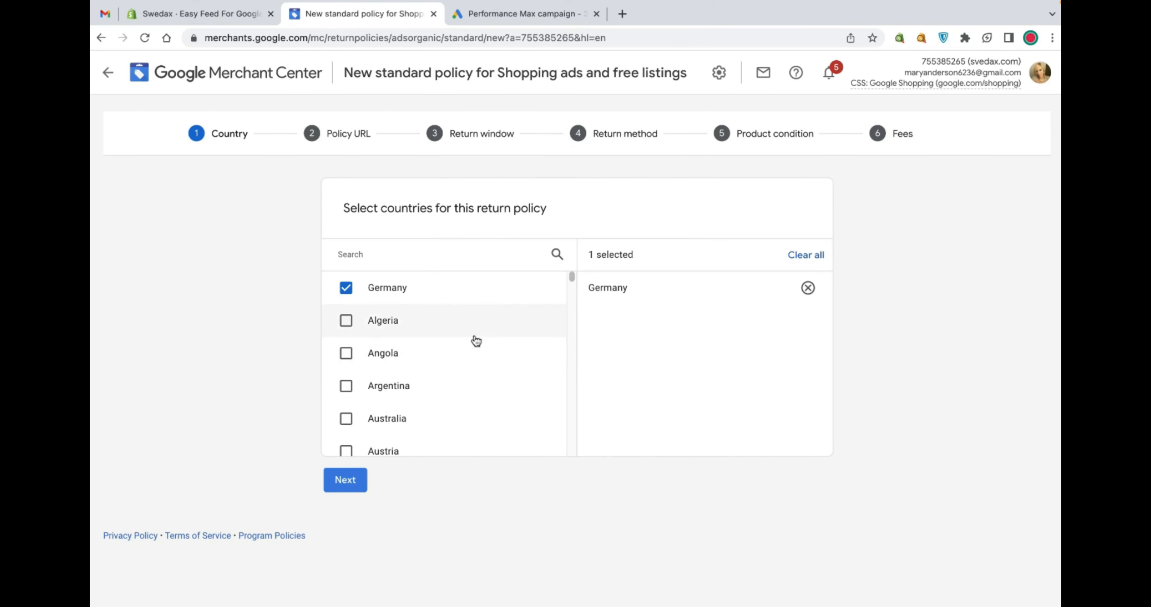
click(345, 480)
click(391, 325)
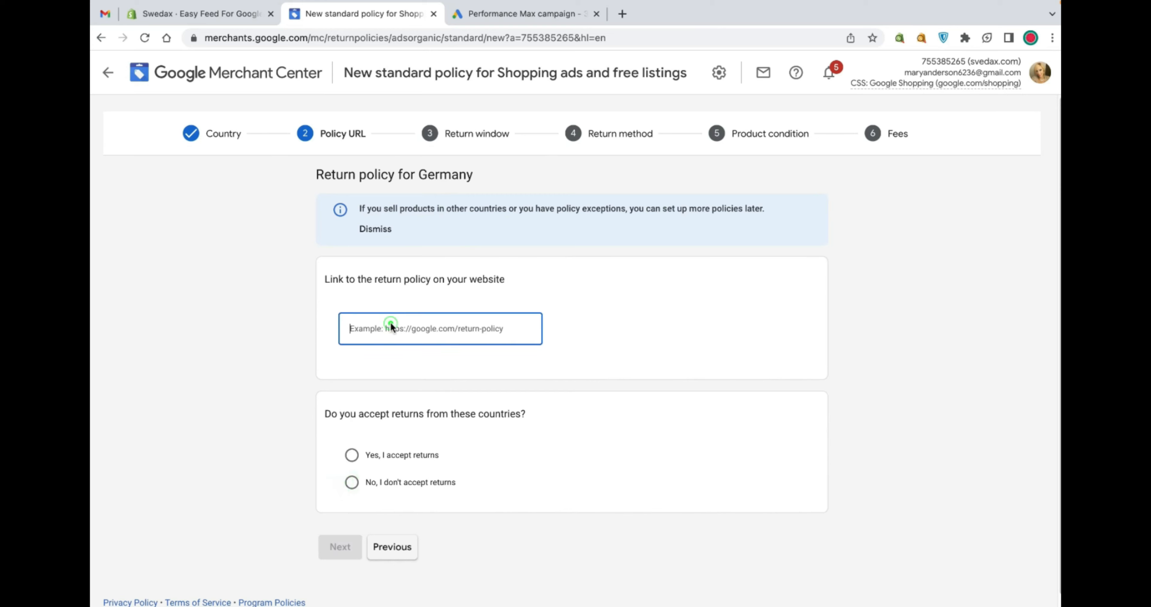
Open the Swedax storefront, translate it to English, and copy the refund policy page's URL
click(231, 17)
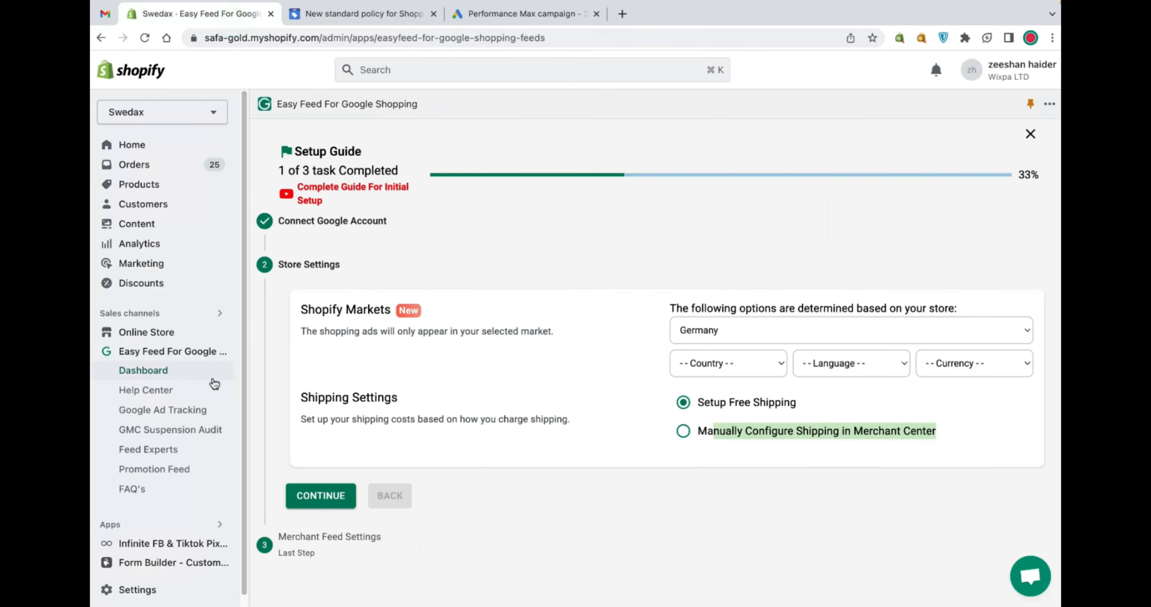
click(221, 333)
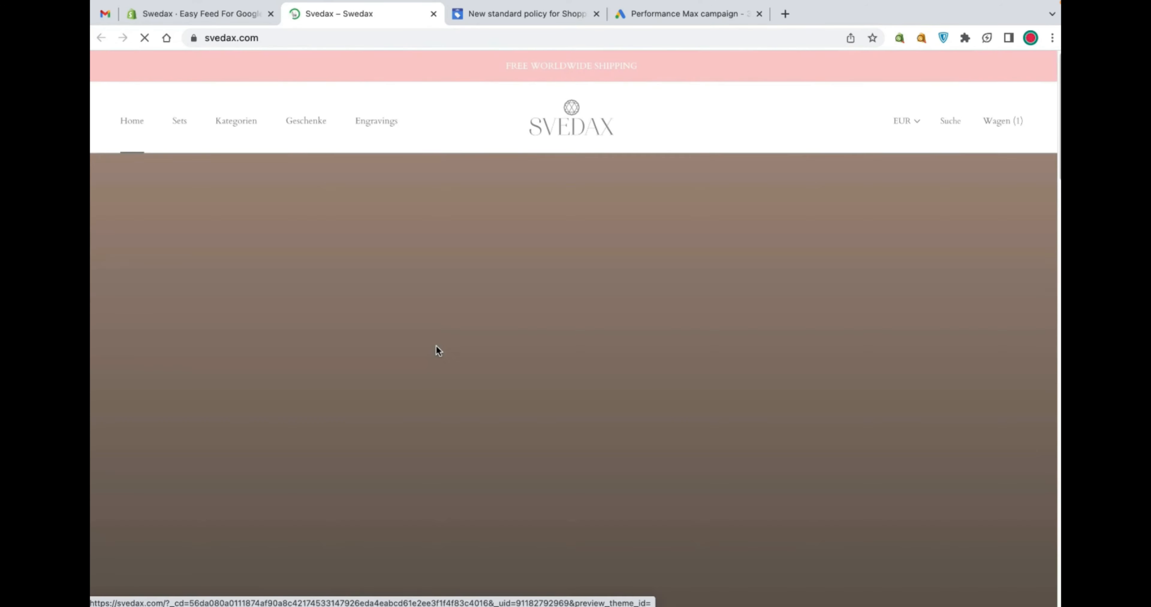
scroll(436, 346, down, 10)
scroll(440, 347, down, 8)
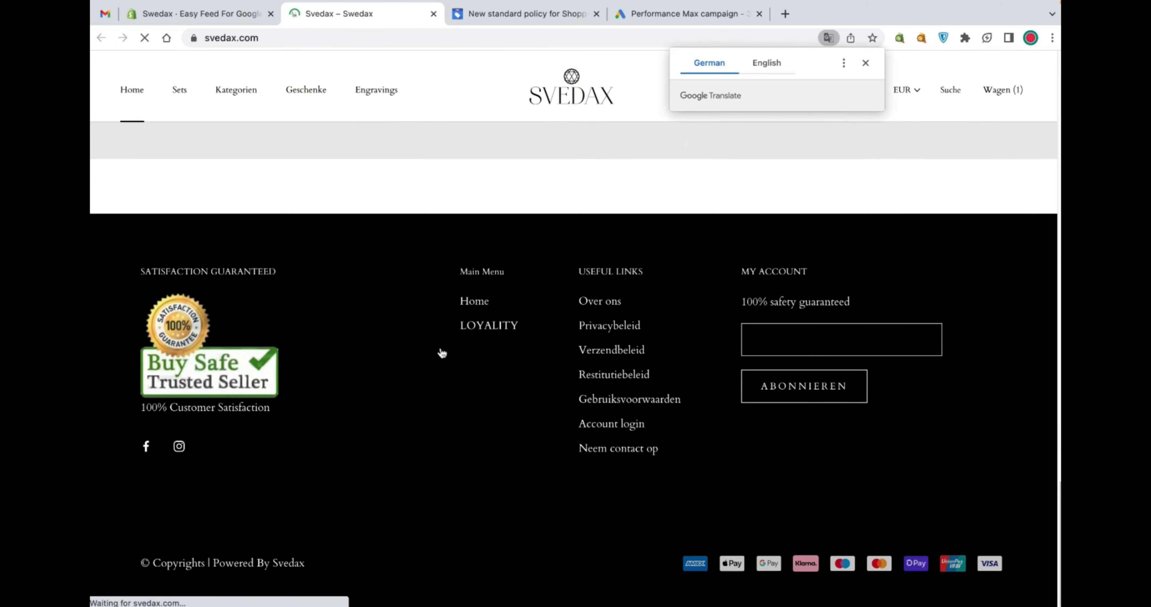
right_click(463, 415)
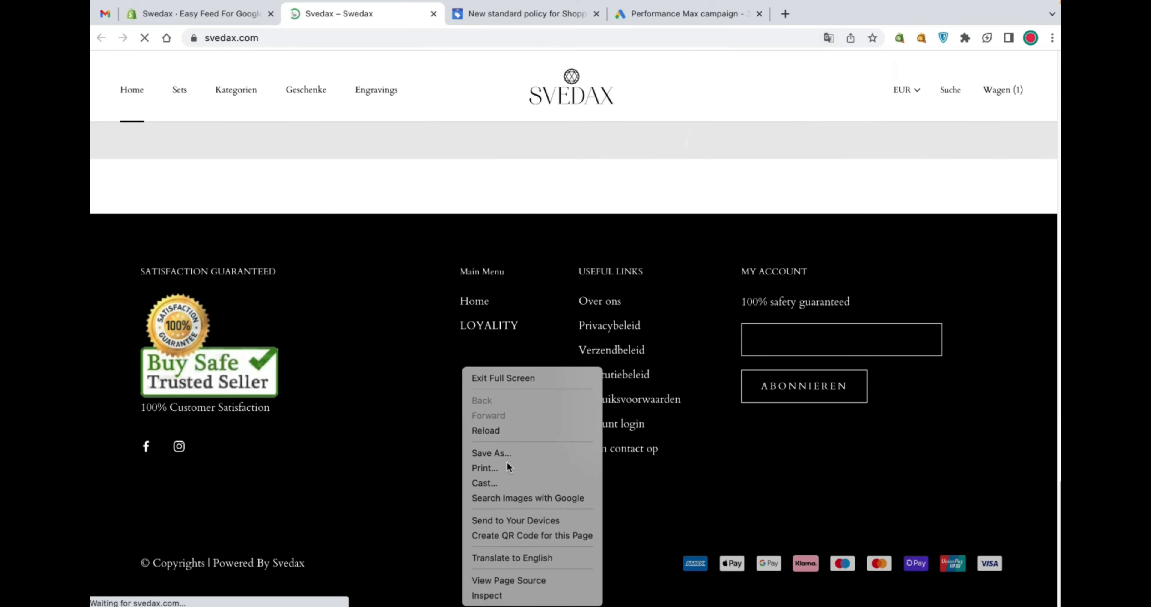
click(535, 558)
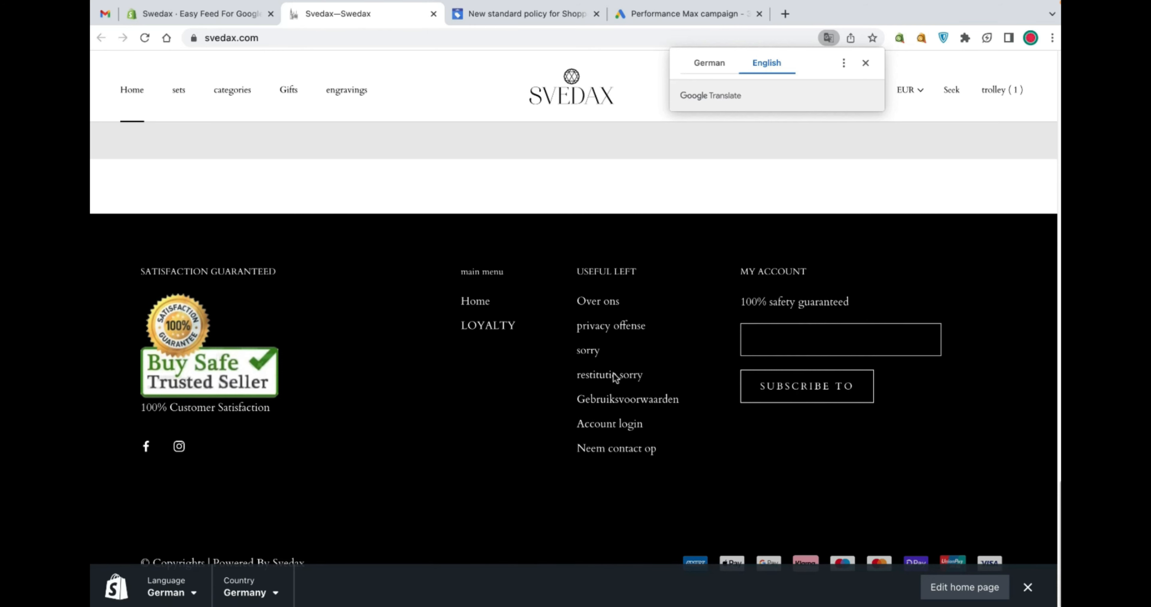
super+click(612, 378)
click(532, 14)
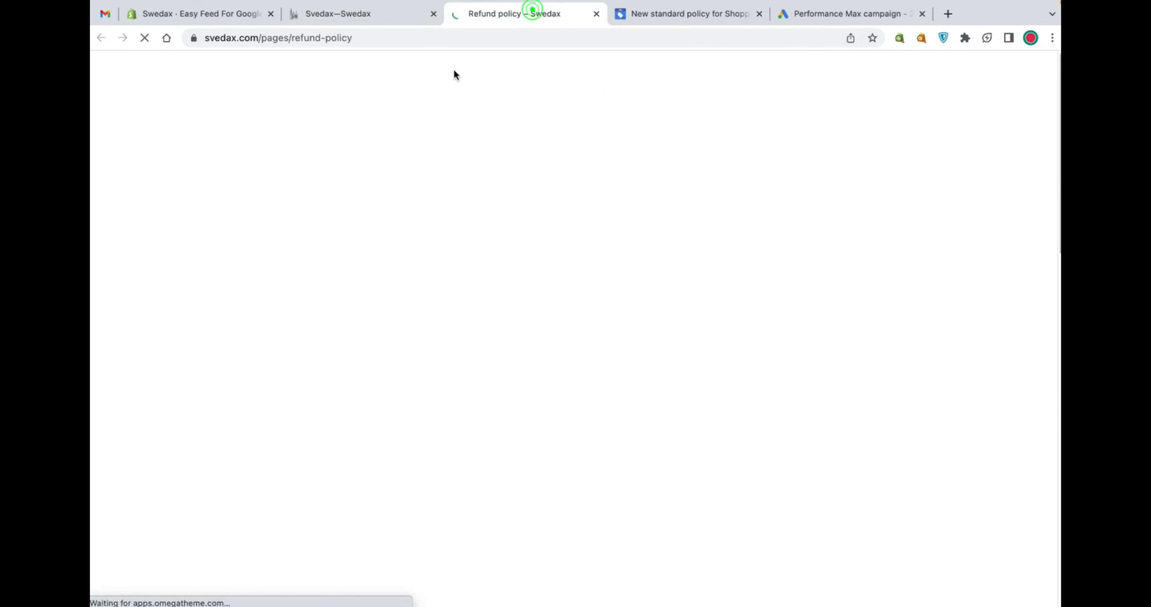
click(370, 36)
key(super+c)
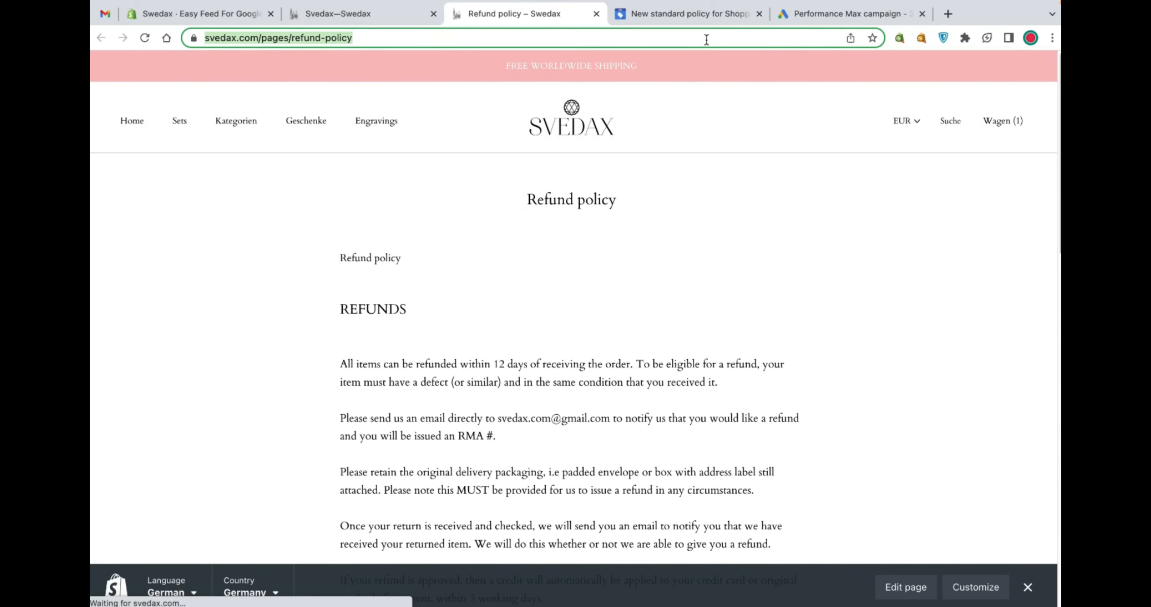
click(821, 9)
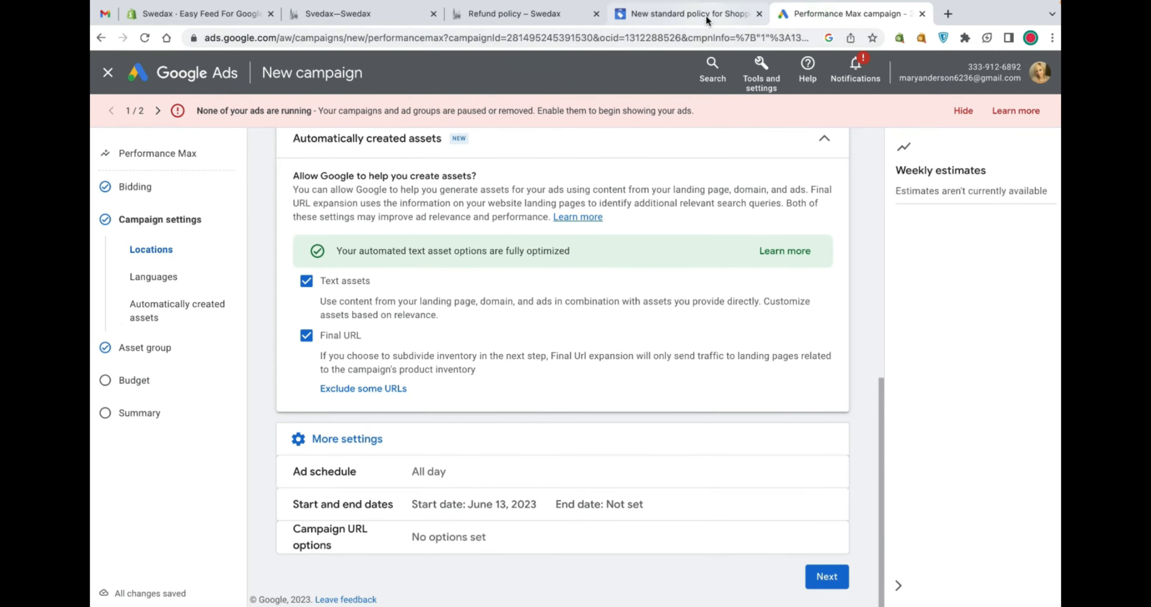
Paste the refund policy URL as the return policy link, choose to accept returns, and continue
click(688, 13)
click(429, 328)
key(super+v)
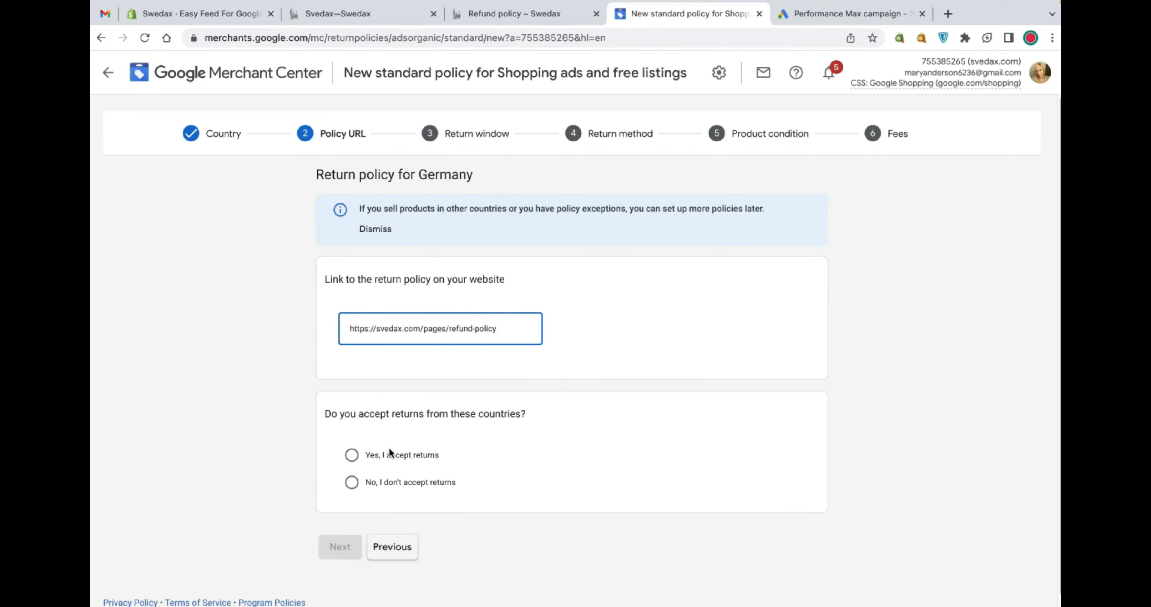
click(351, 455)
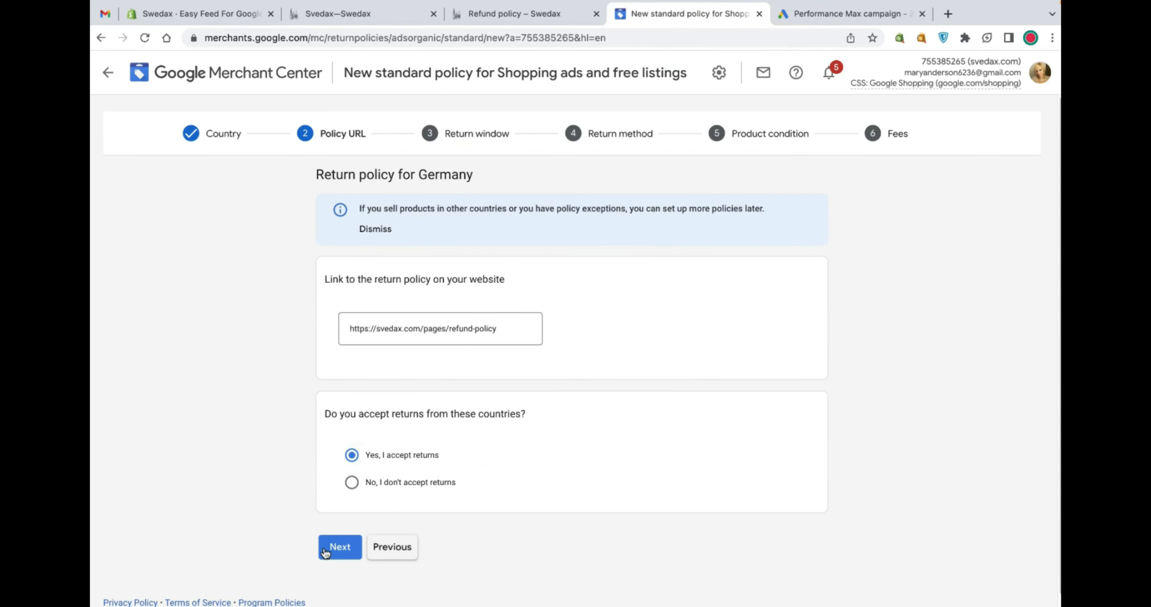
click(339, 547)
Set the number of days customers have to return a product to 30
click(456, 331)
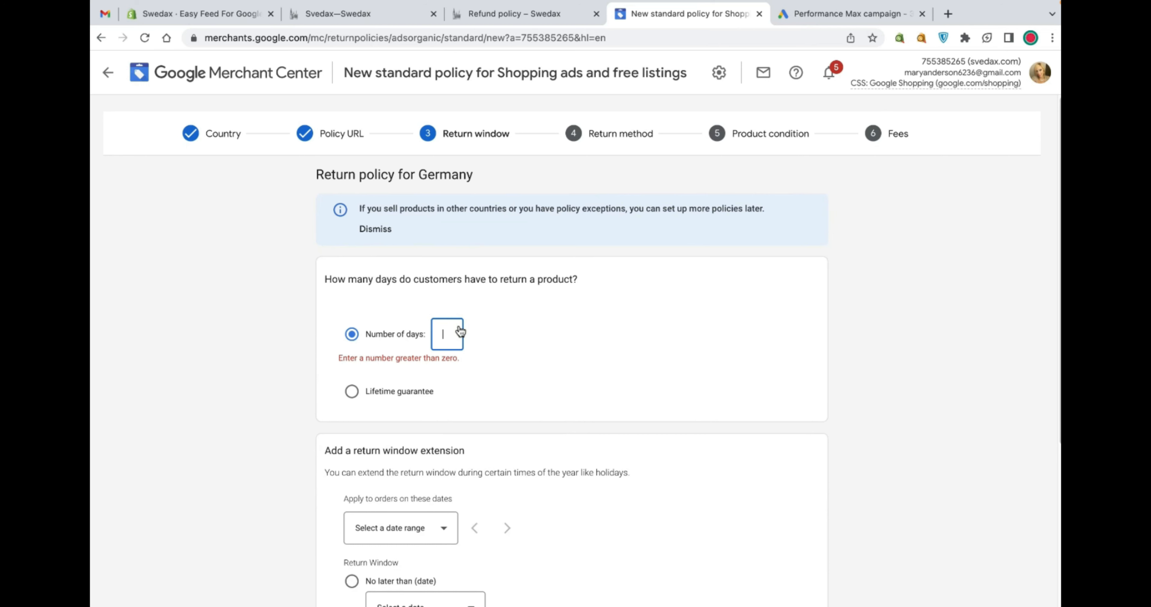
text(7)
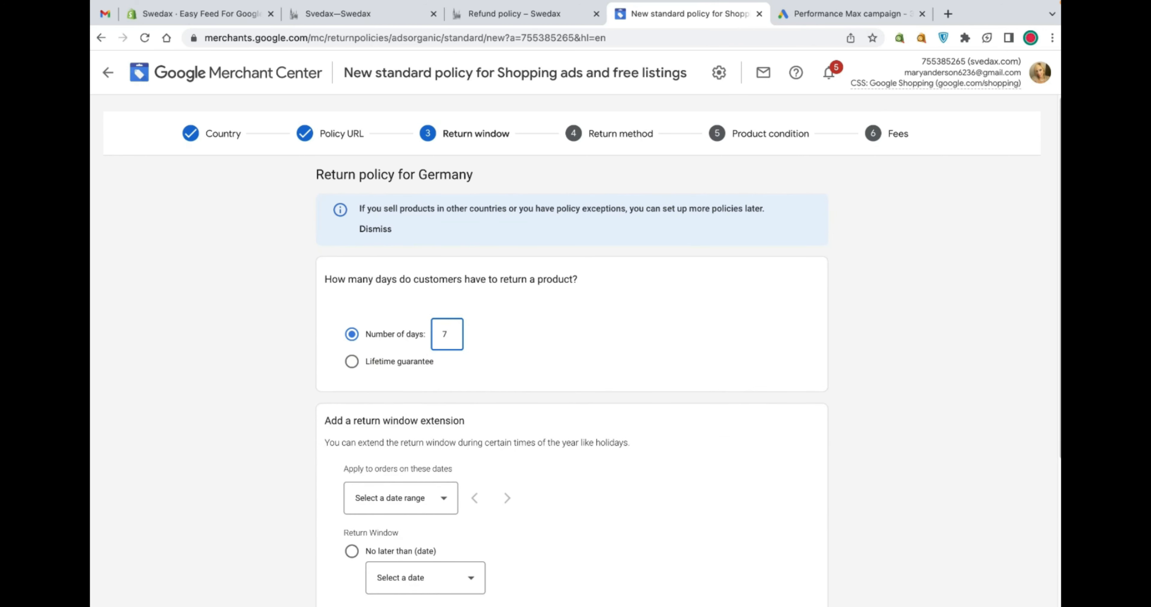
key(BackSpace)
text(30)
Try to add a return window extension with a no-later-than date of 30 June 2023
scroll(470, 262, down, 5)
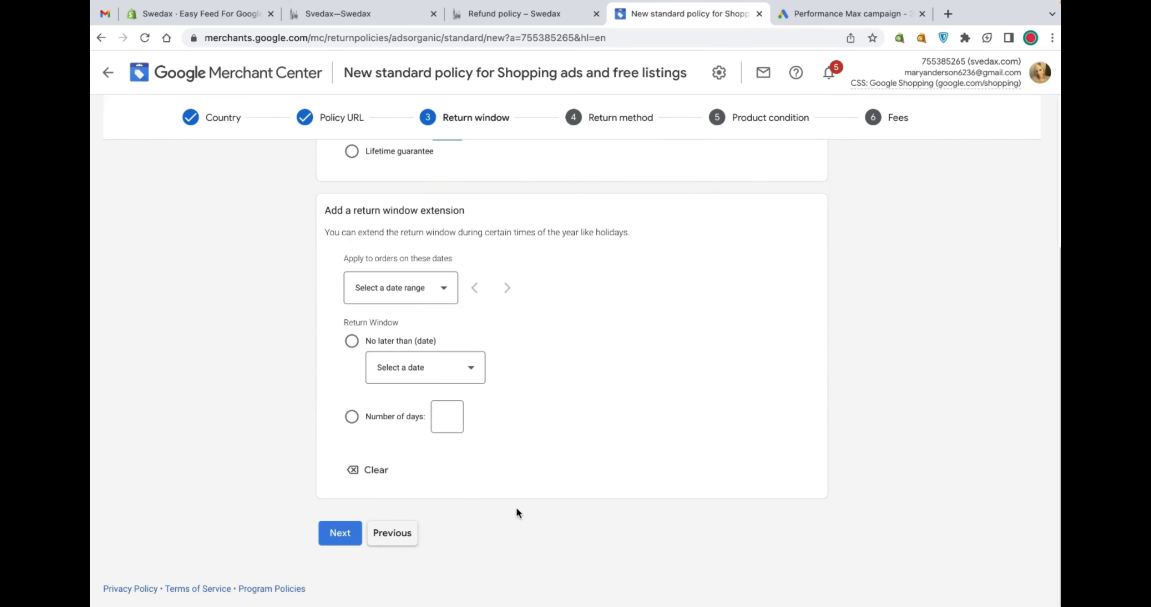
click(427, 289)
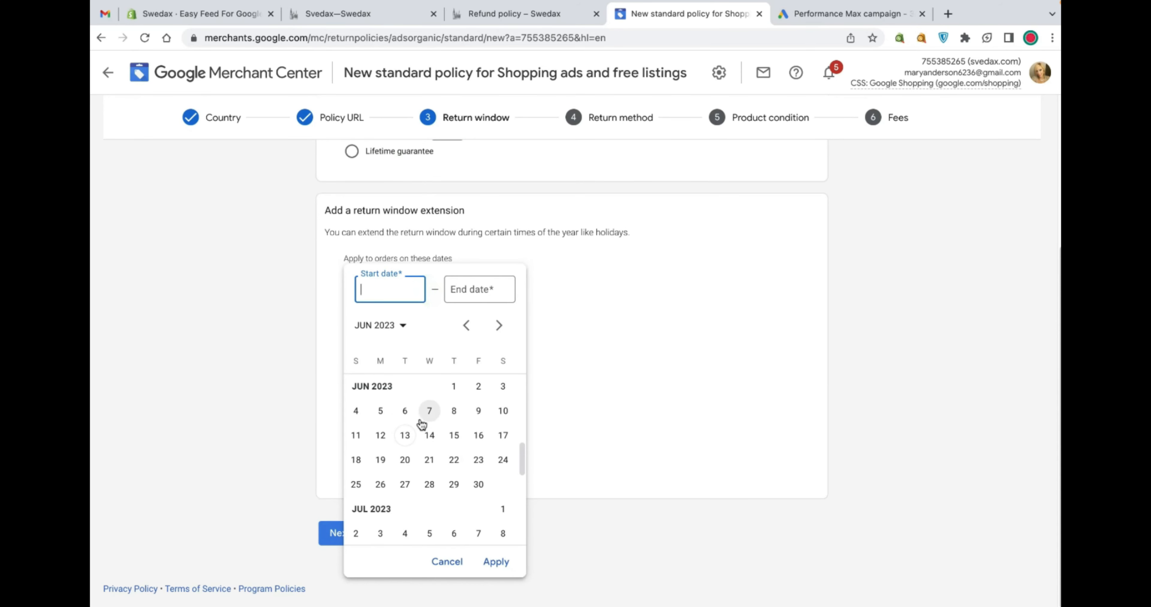
click(606, 366)
click(352, 341)
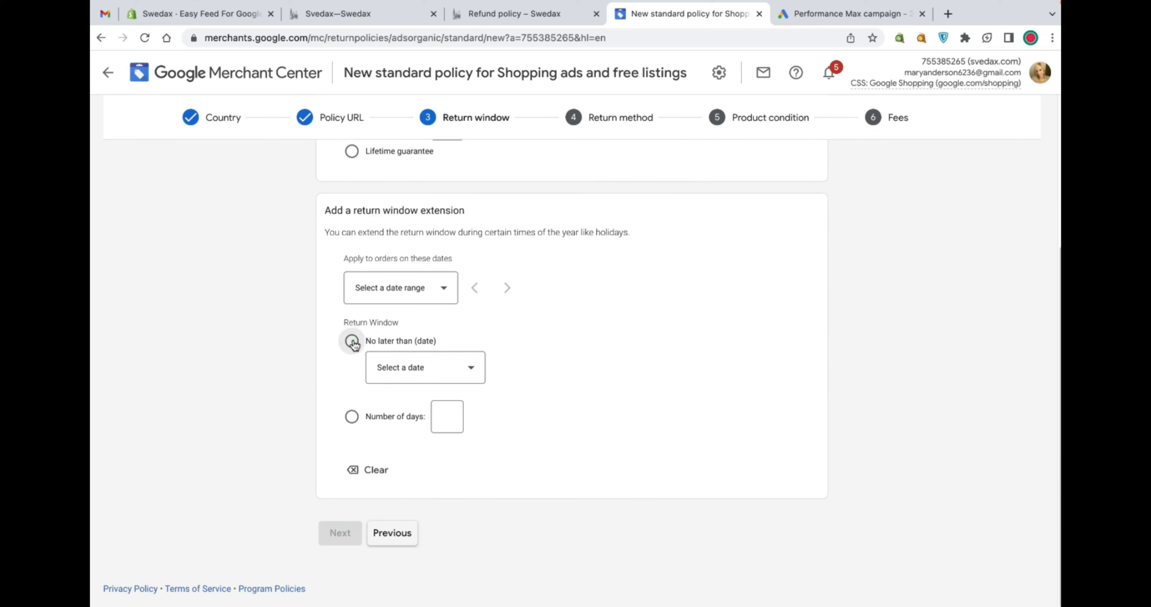
click(456, 384)
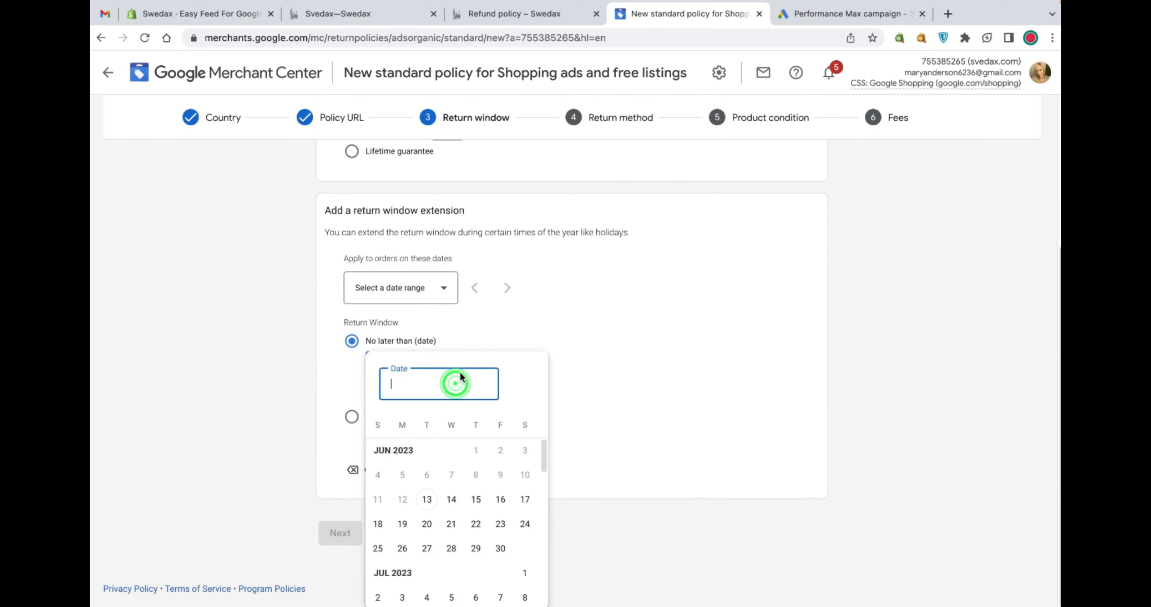
click(500, 549)
click(554, 398)
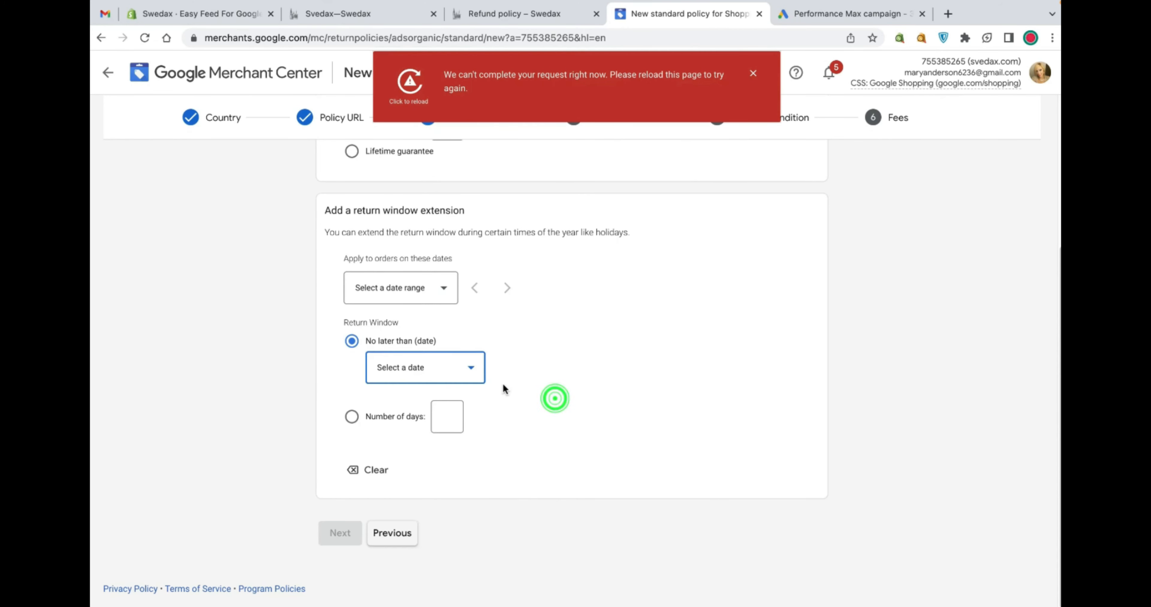
click(353, 416)
click(353, 416)
click(352, 342)
click(402, 361)
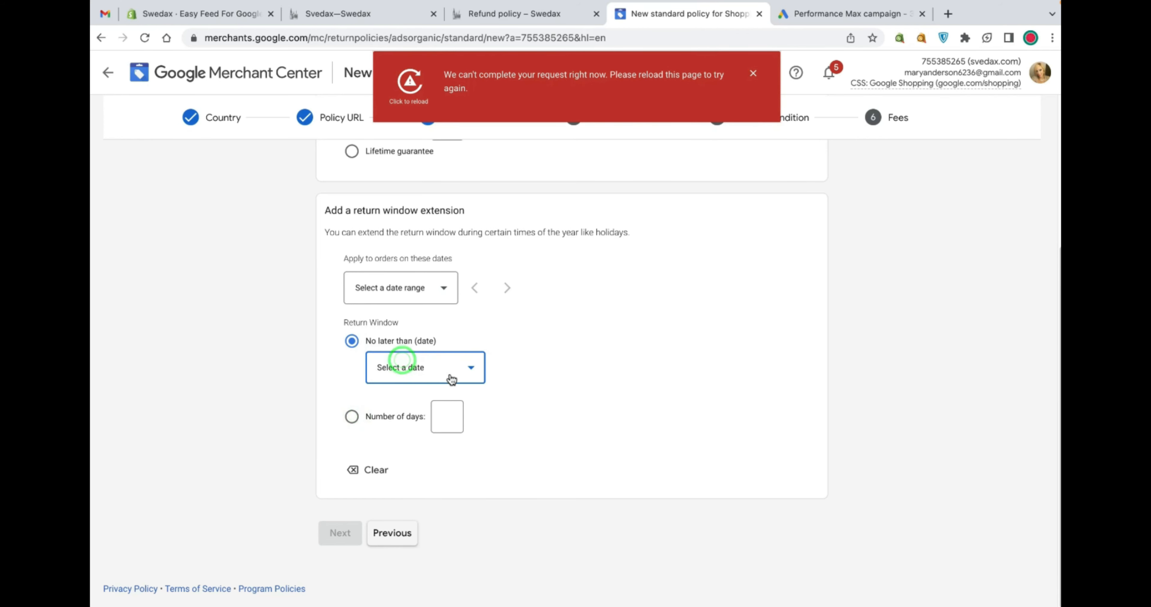
Try the lifetime guarantee option, then reselect the number of days and dismiss the error message
scroll(450, 376, up, 5)
click(354, 362)
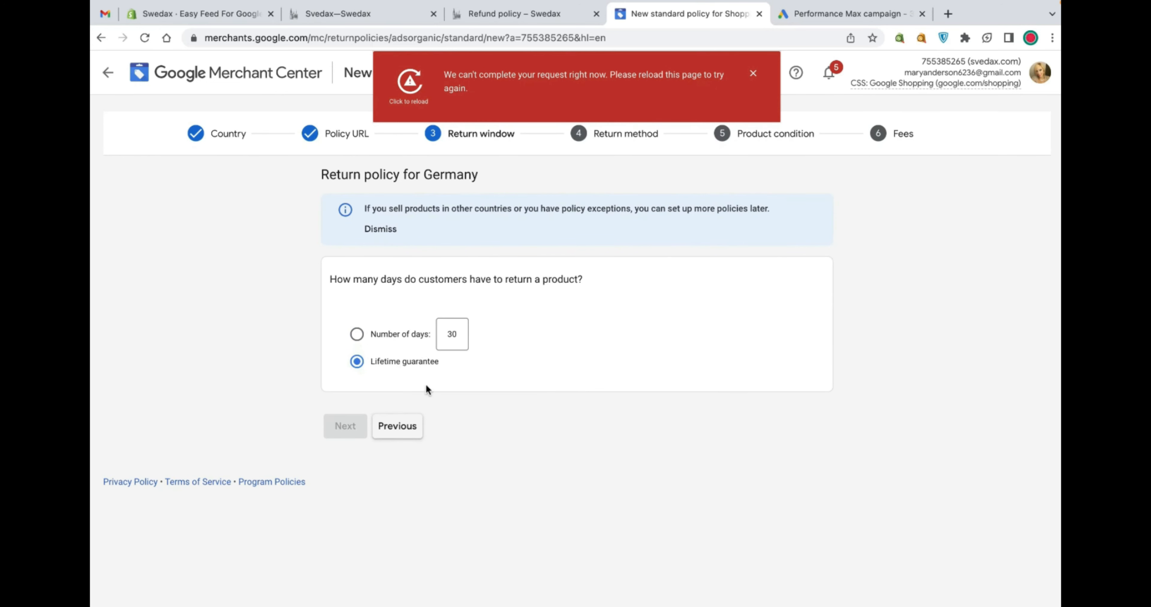
click(752, 76)
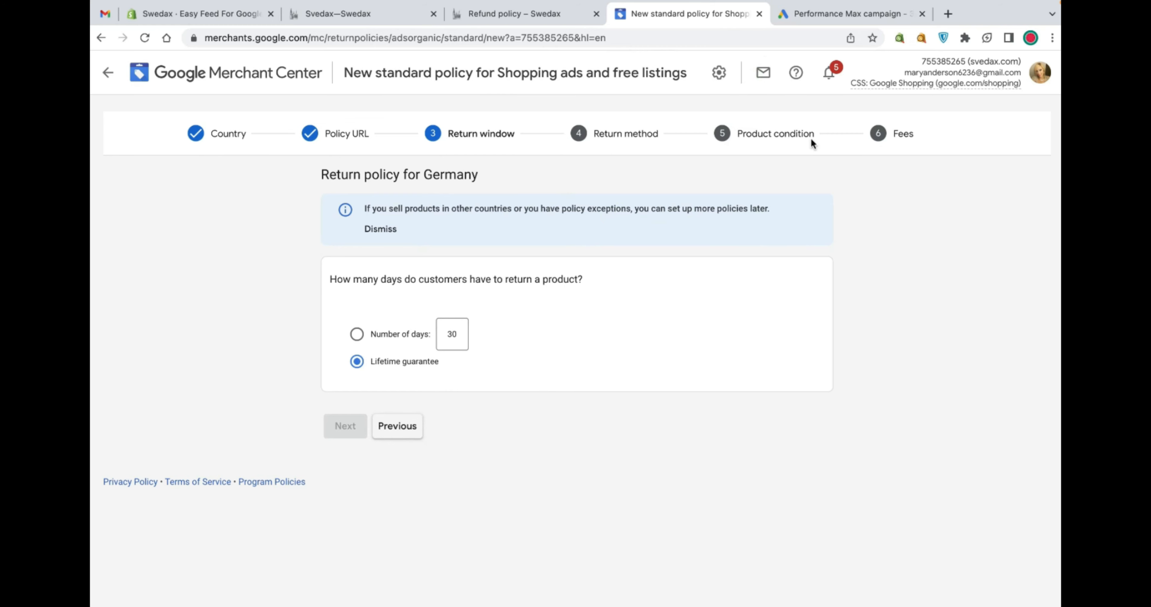
click(387, 335)
scroll(424, 387, down, 4)
scroll(424, 388, up, 4)
click(753, 75)
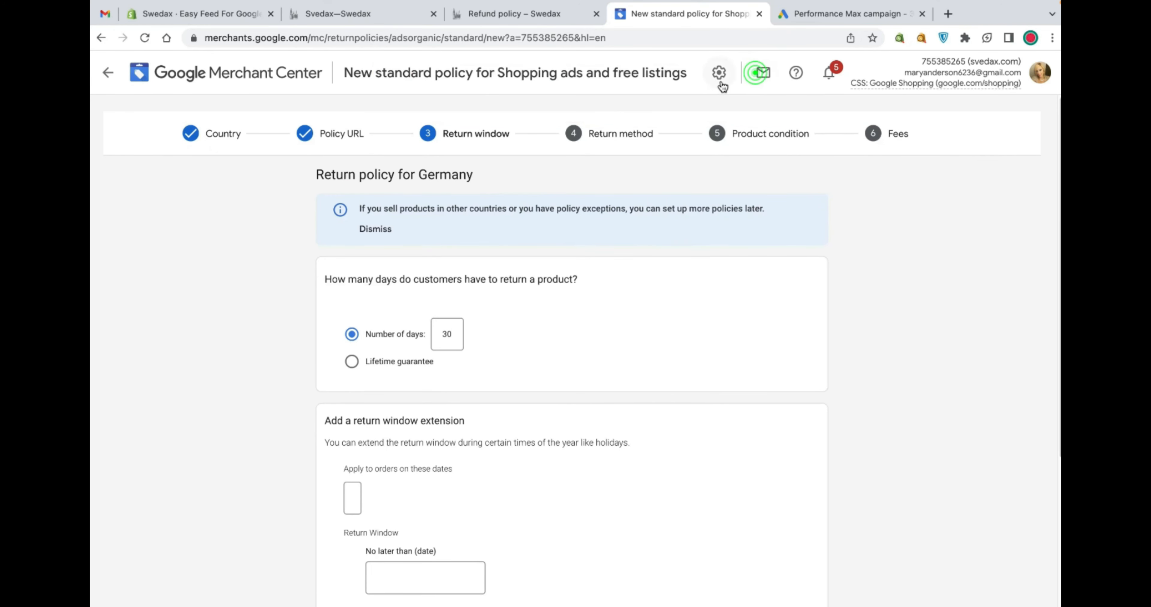
Open the Business information settings to review the store's business details
click(719, 74)
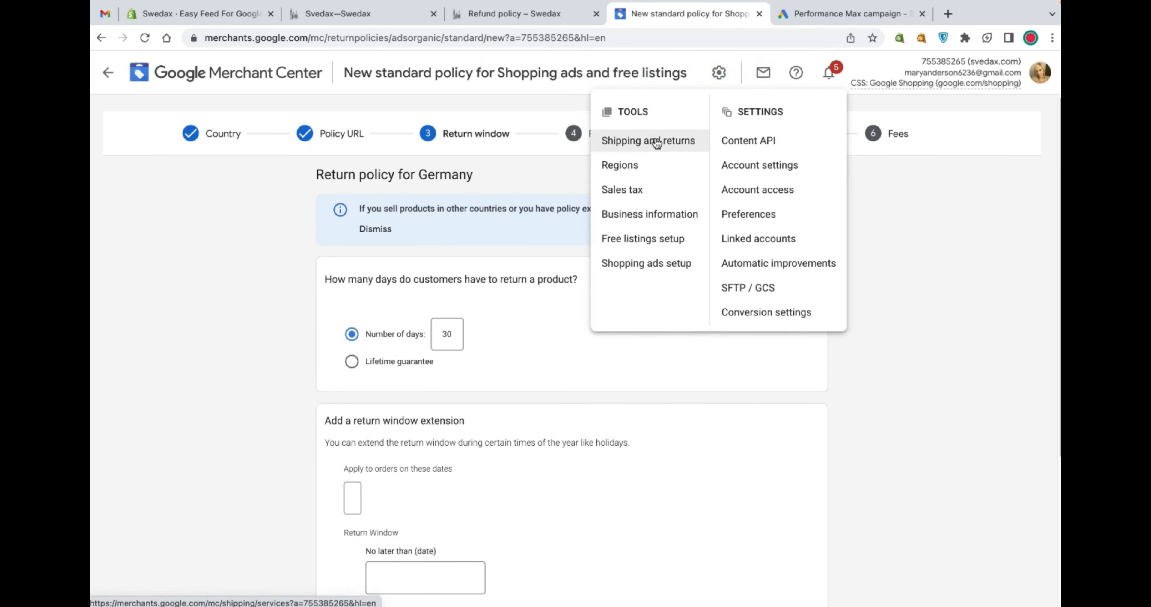
click(648, 215)
click(678, 377)
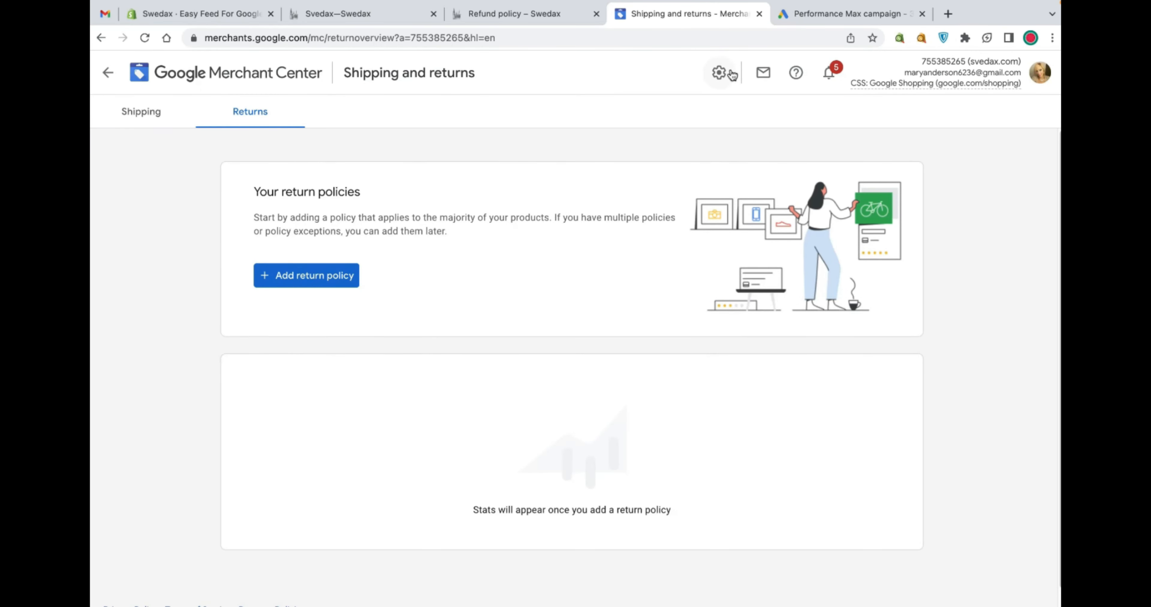
click(731, 74)
click(648, 214)
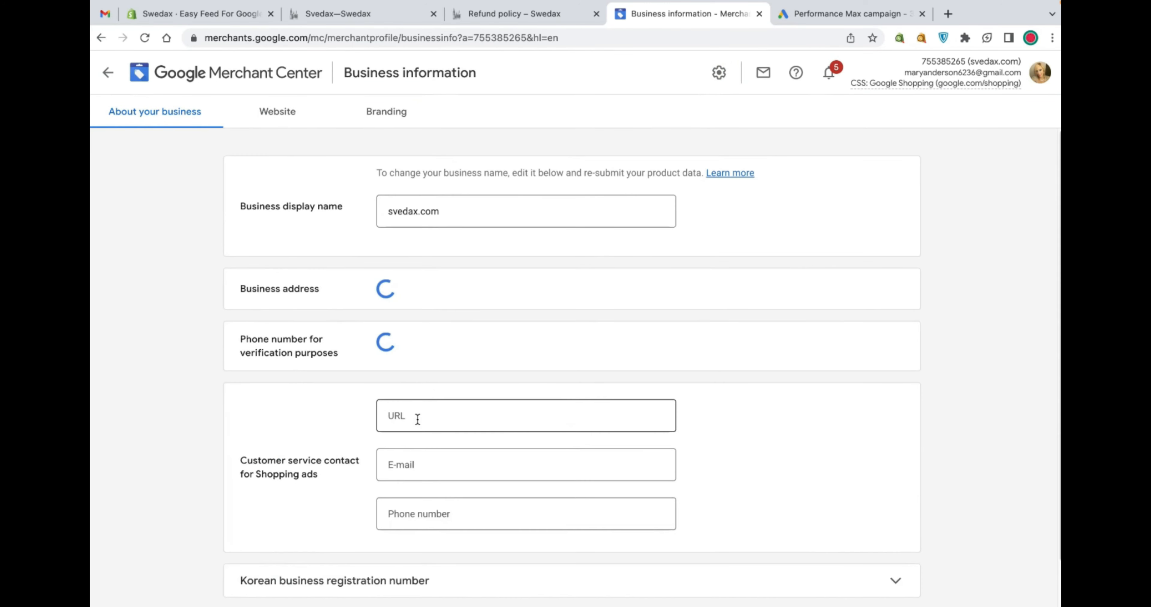
click(100, 83)
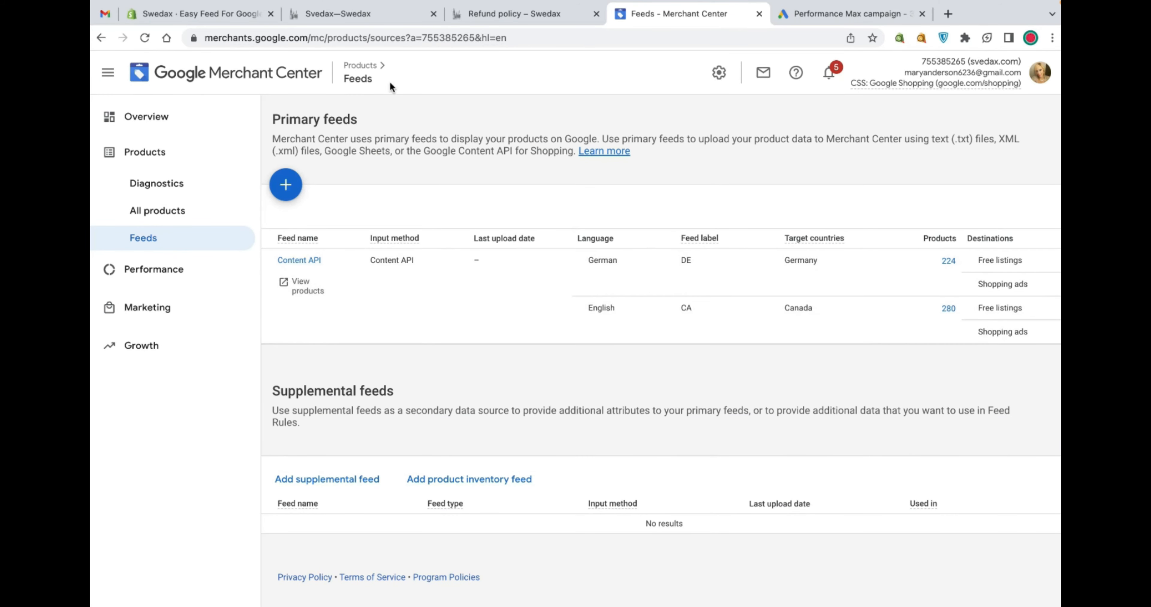
Open the Canada feed in Easy Feed and examine the Double Metal product's labels and shipping label
click(196, 13)
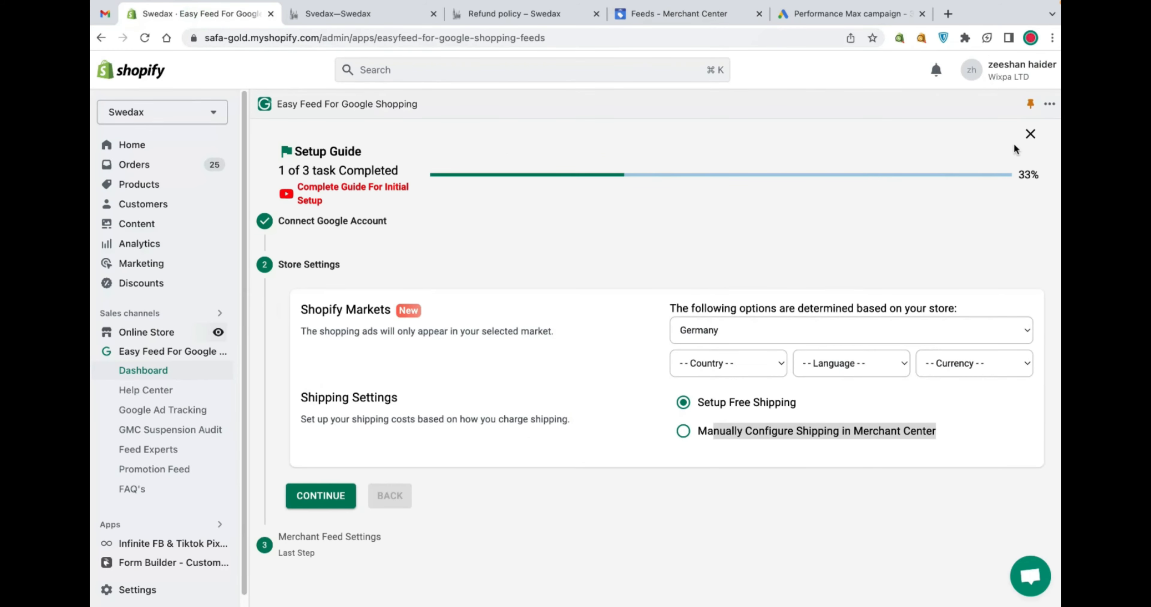
click(1030, 133)
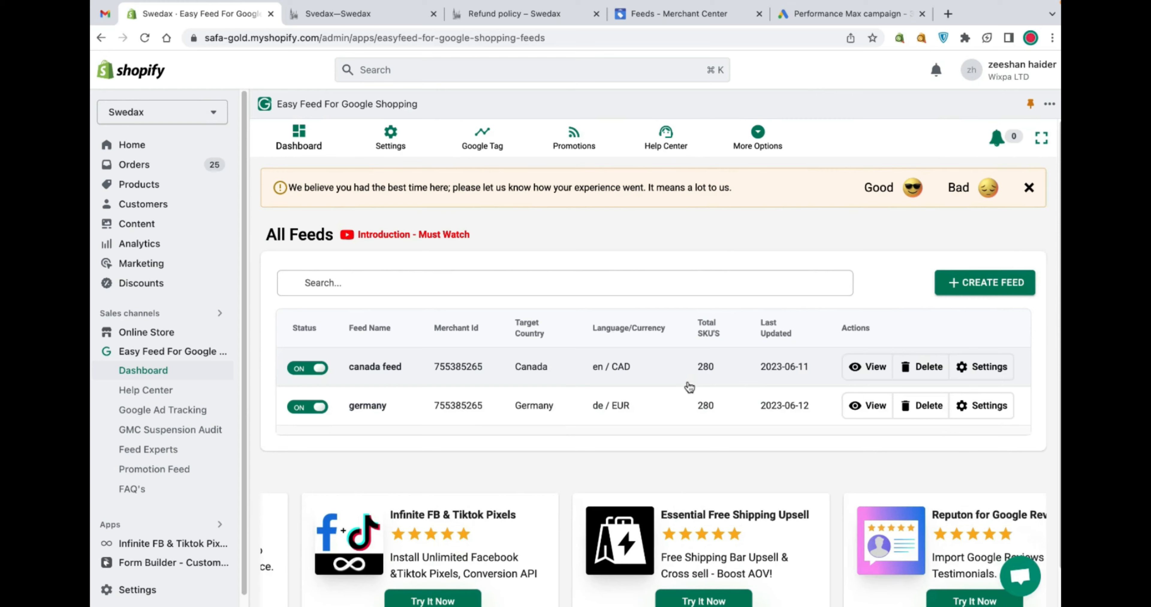
click(547, 378)
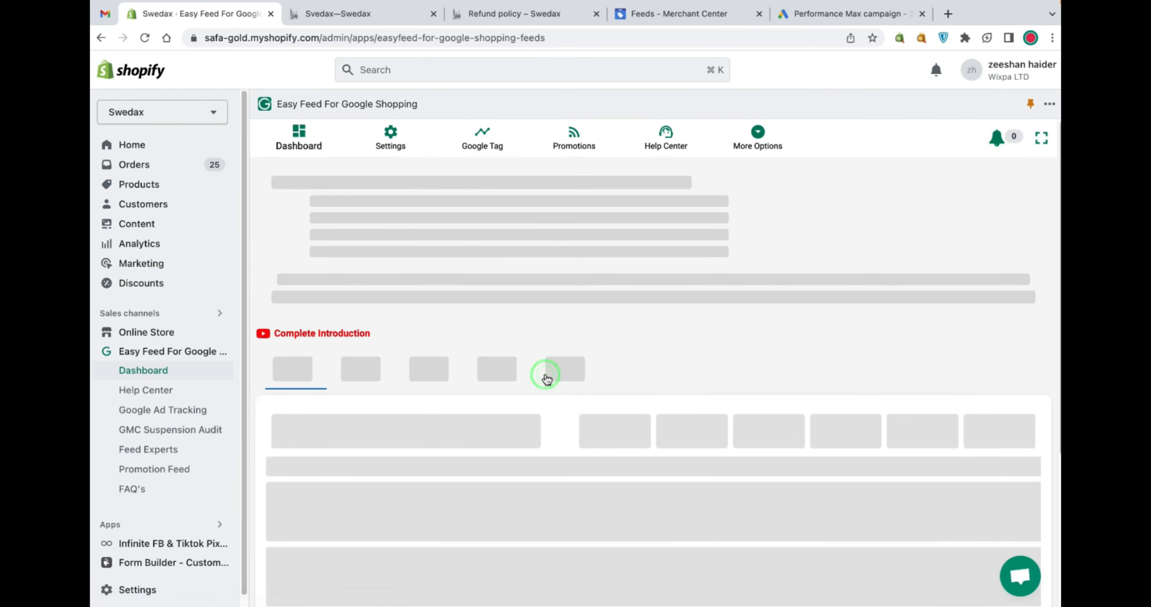
scroll(545, 378, down, 5)
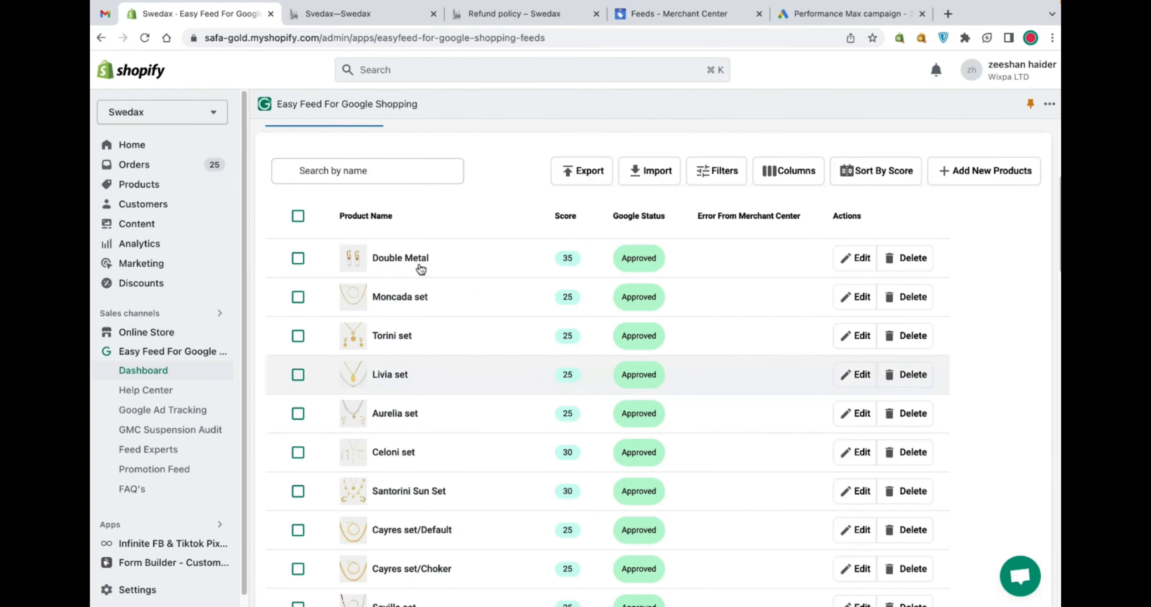
click(420, 268)
scroll(488, 366, down, 20)
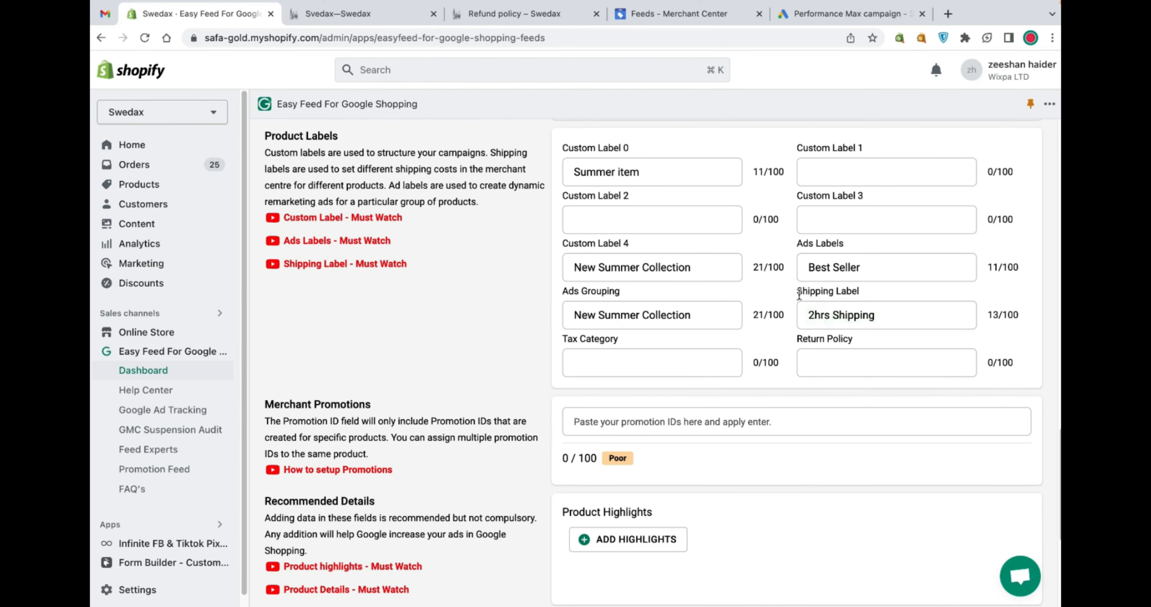
Search Google Images for "google ads shipping example" and examine the shipping label example images
click(948, 13)
text(google s)
key(BackSpace)
key(BackSpace)
text(ads sh)
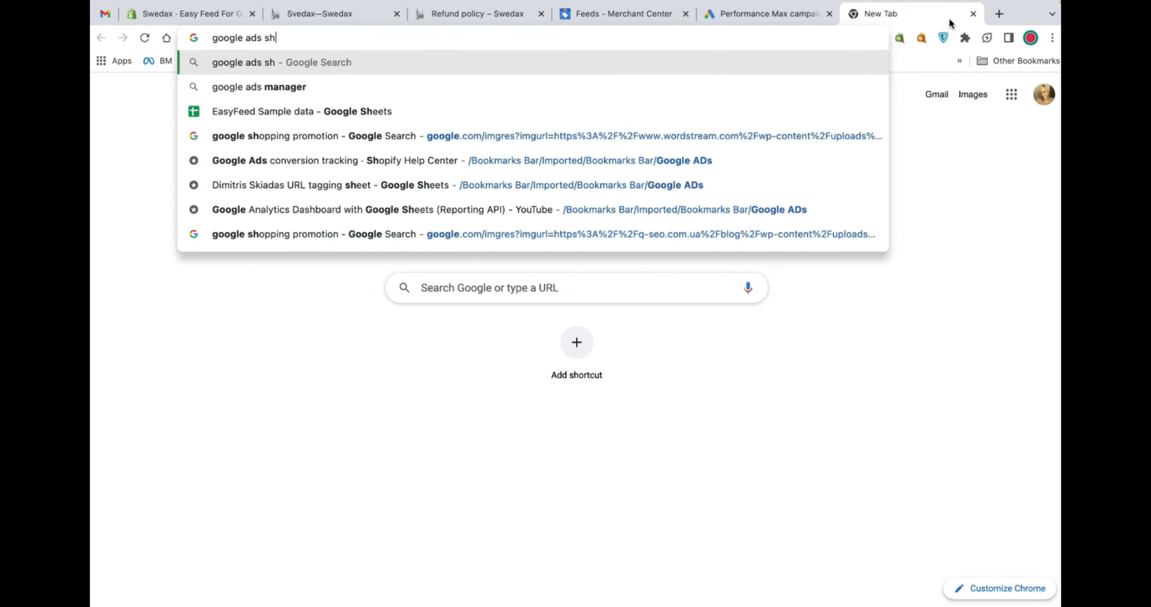
text(ipping example)
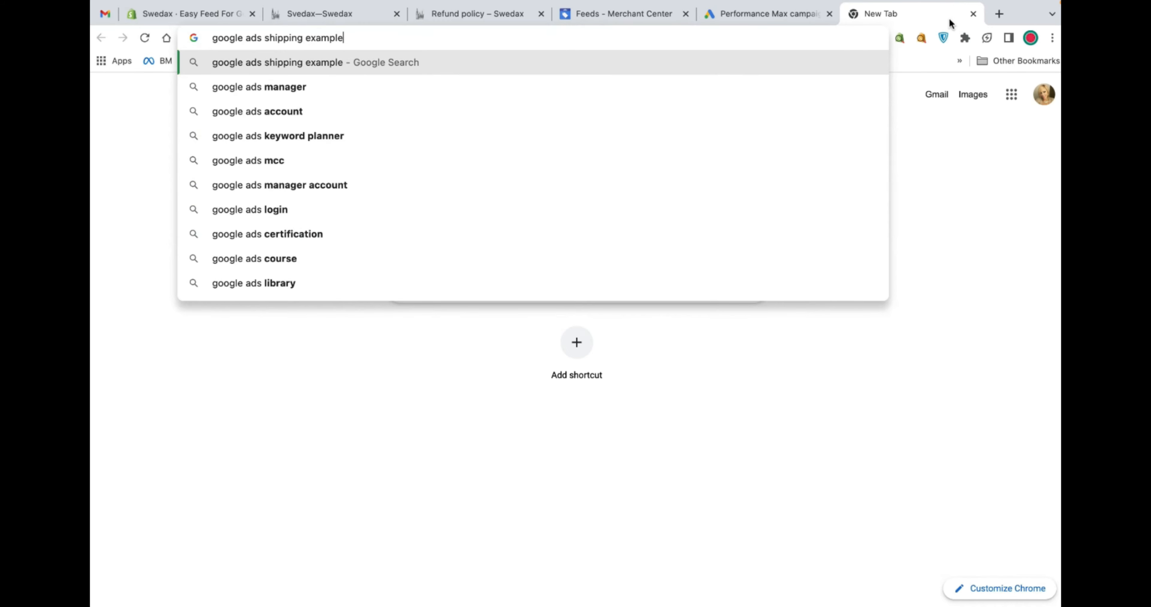
key(Return)
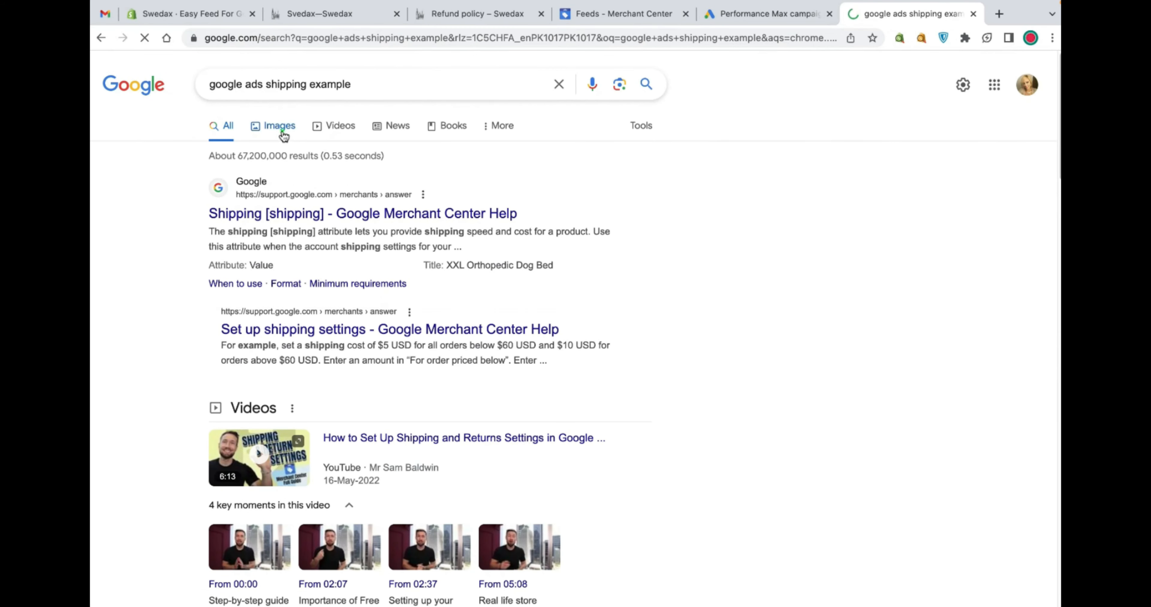
click(282, 130)
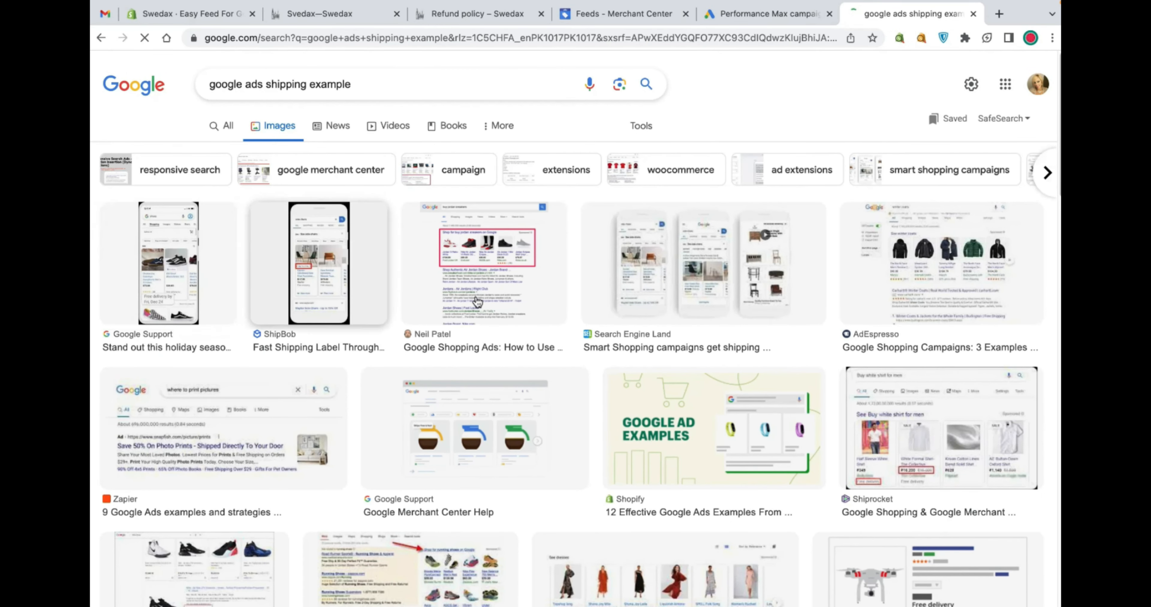
click(470, 282)
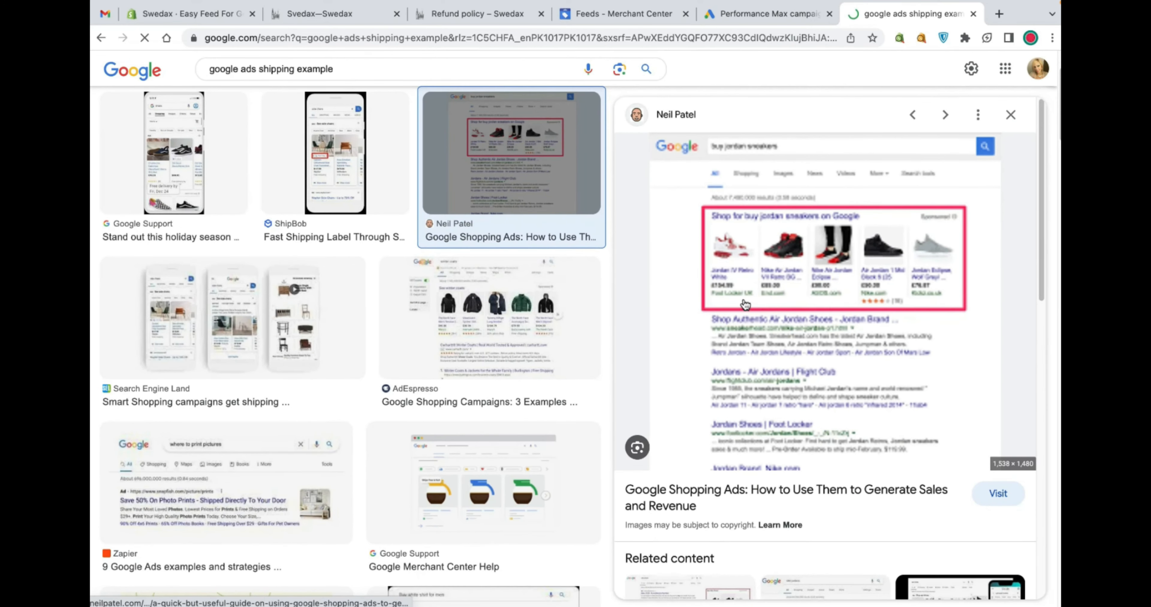
key(Left)
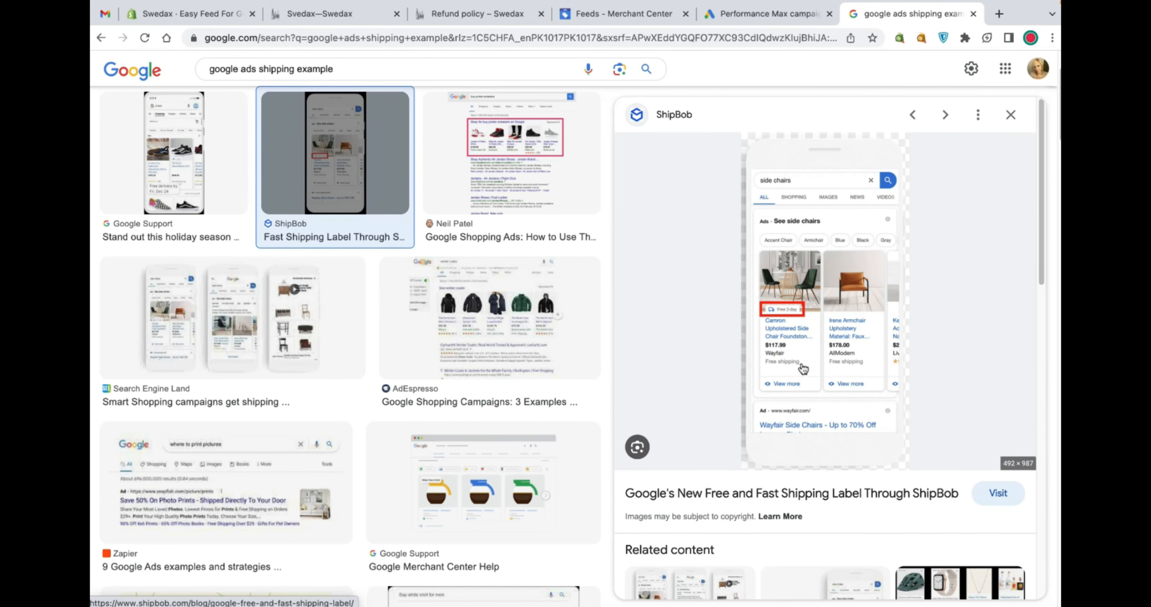
scroll(803, 369, down, 2)
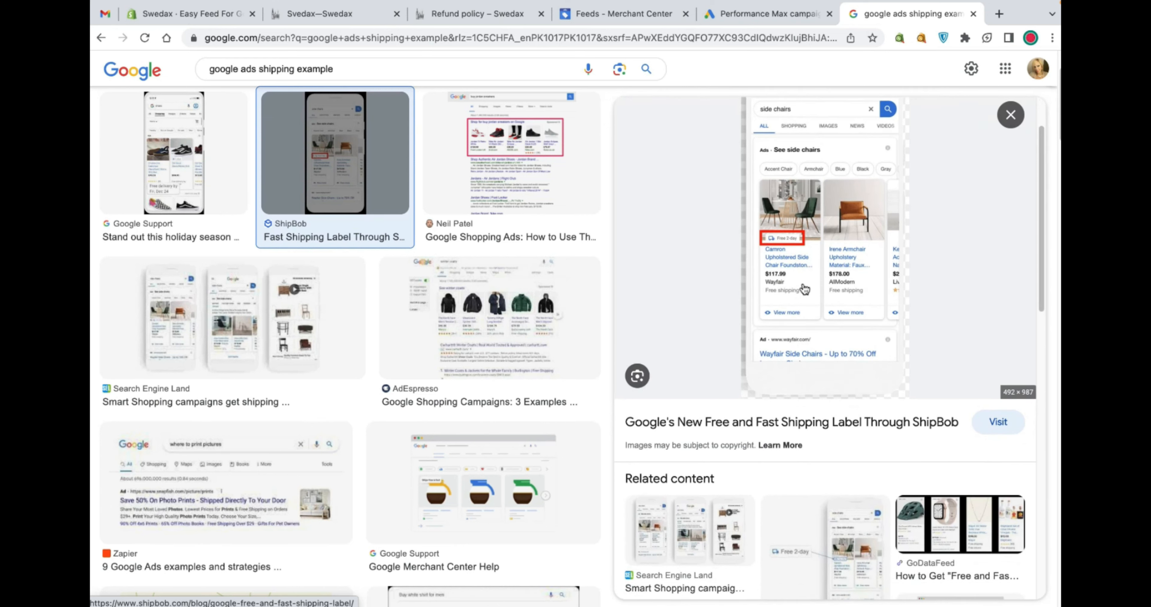
Return to the Easy Feed product and highlight its Shipping Label value "2hrs Shipping"
click(326, 14)
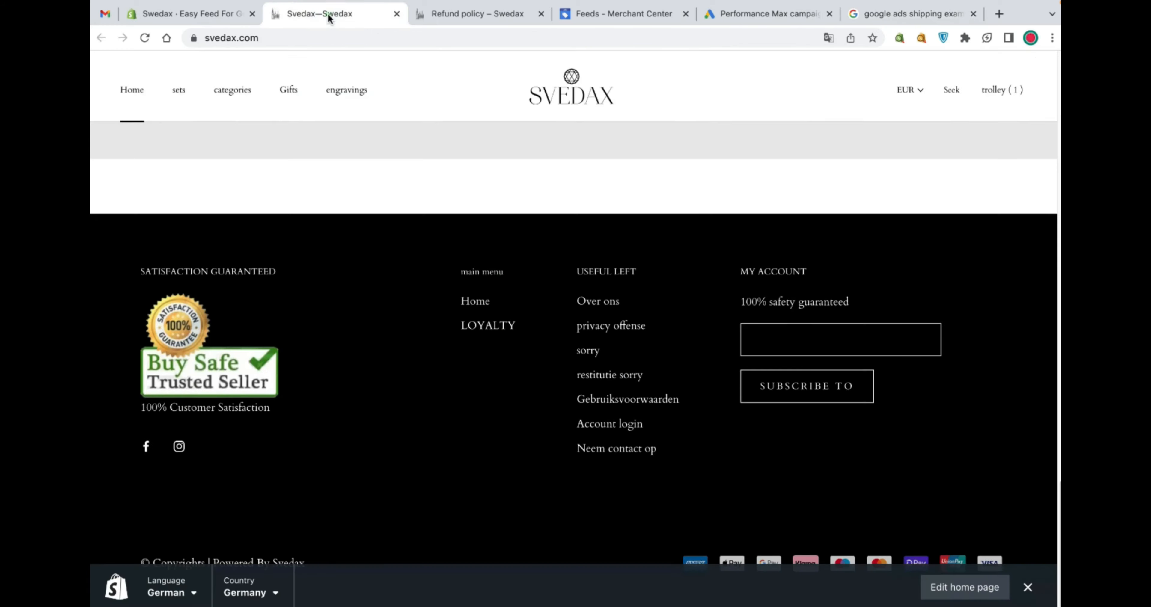
click(184, 14)
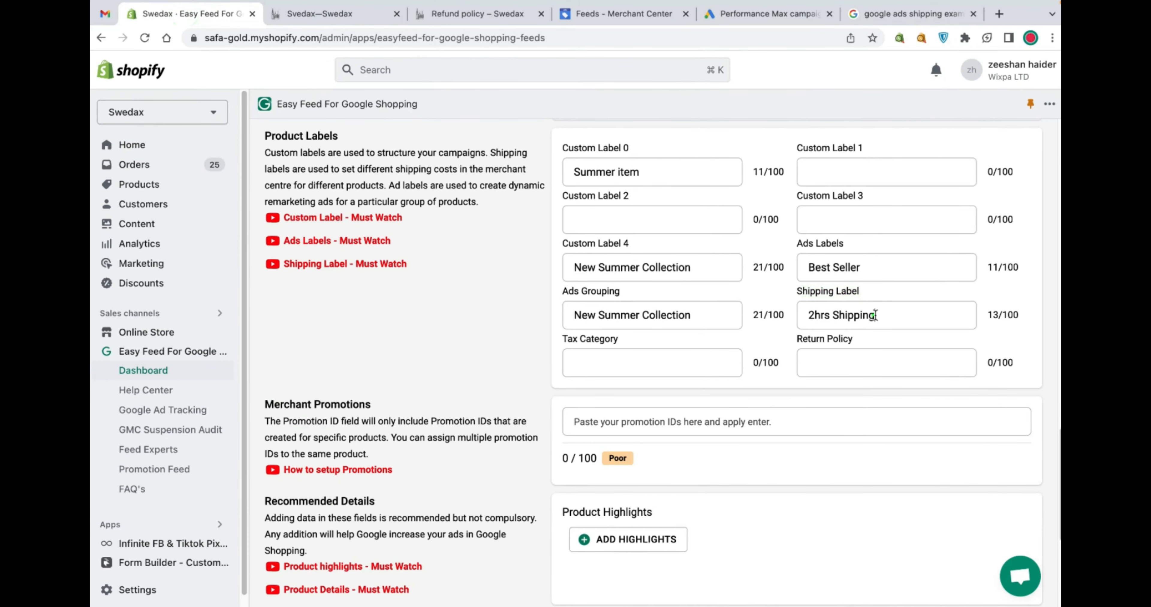
drag(876, 315, 785, 314)
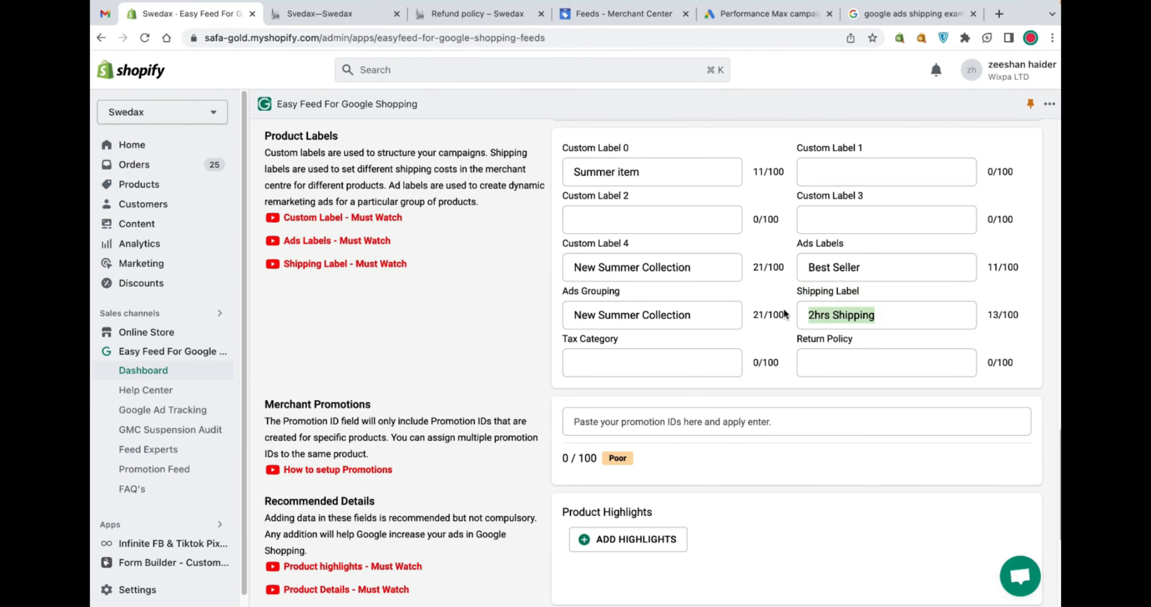
scroll(626, 237, up, 1)
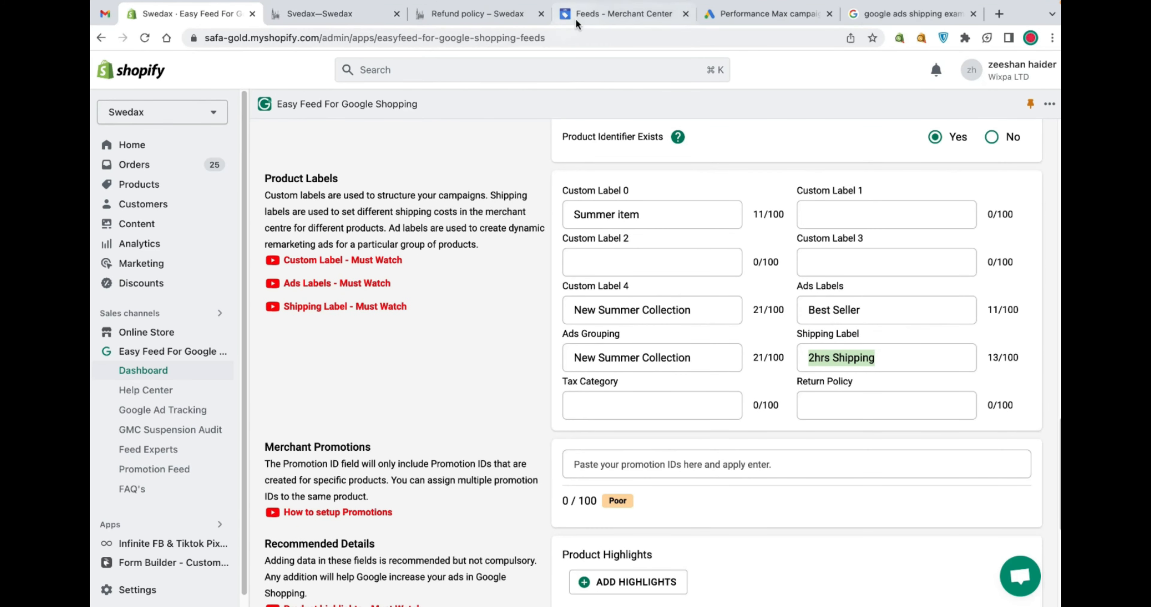
Open the Merchant Center primary feeds list and examine the Content API input method
click(599, 13)
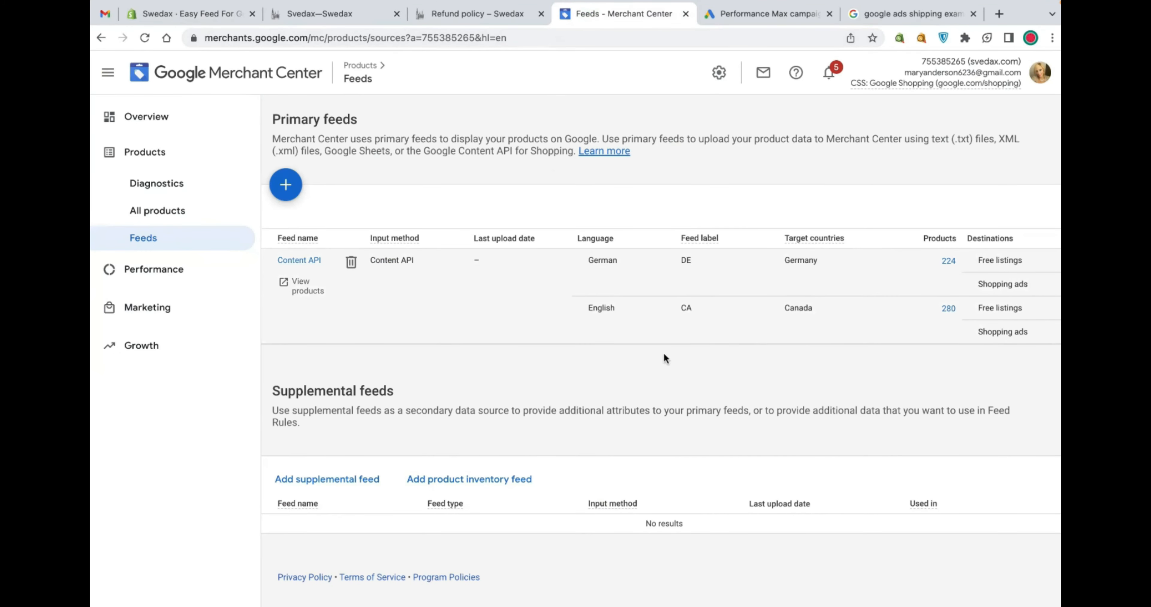
triple_click(386, 262)
click(288, 145)
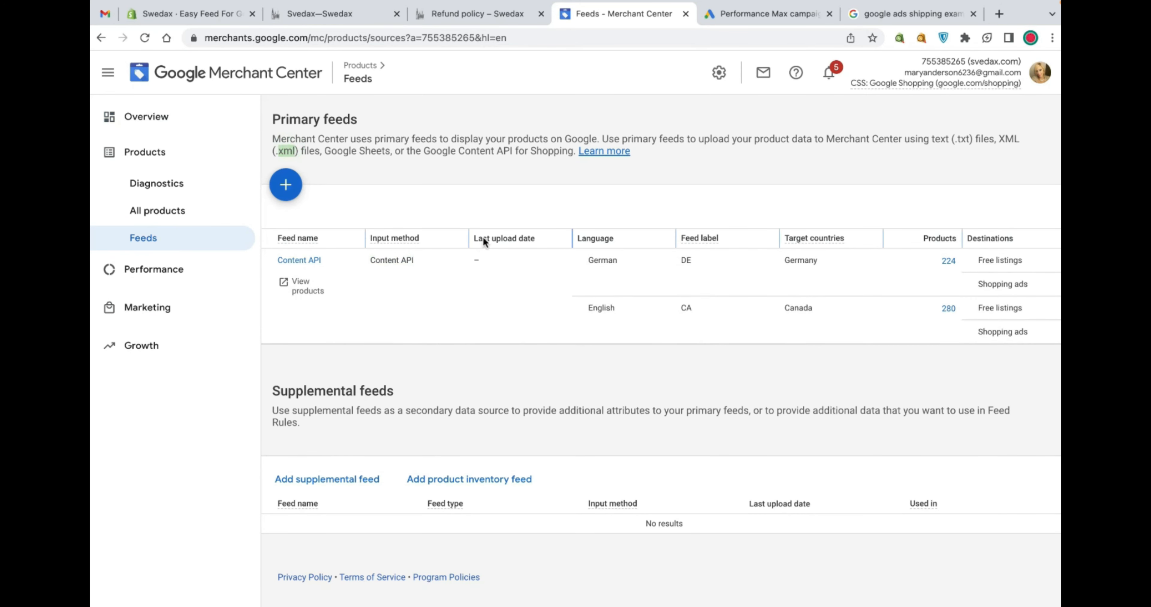
triple_click(398, 261)
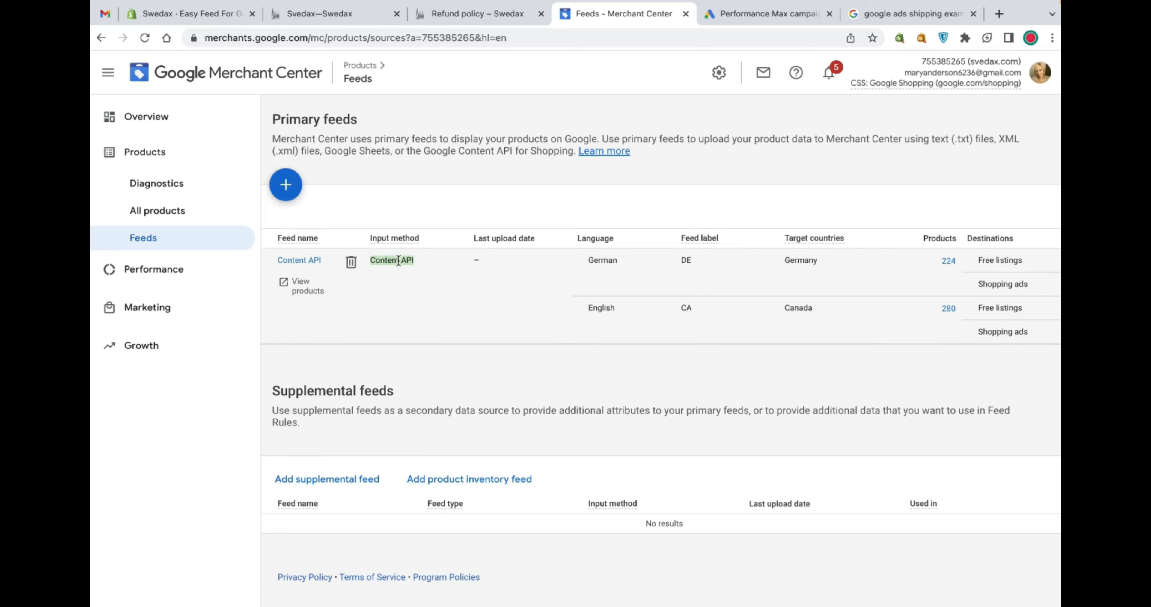
click(398, 261)
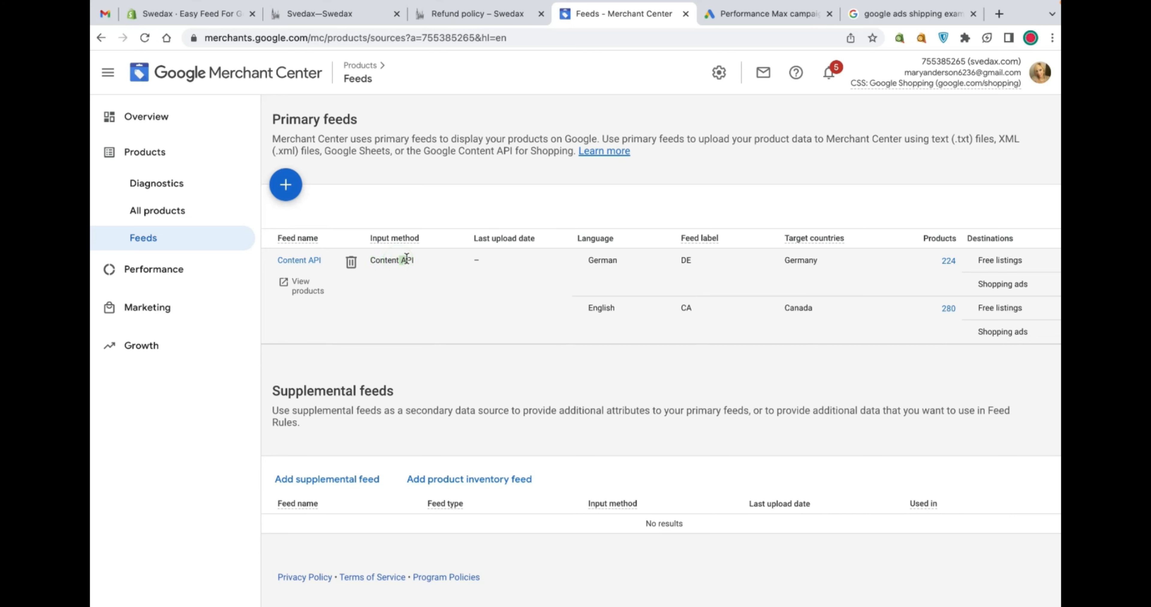